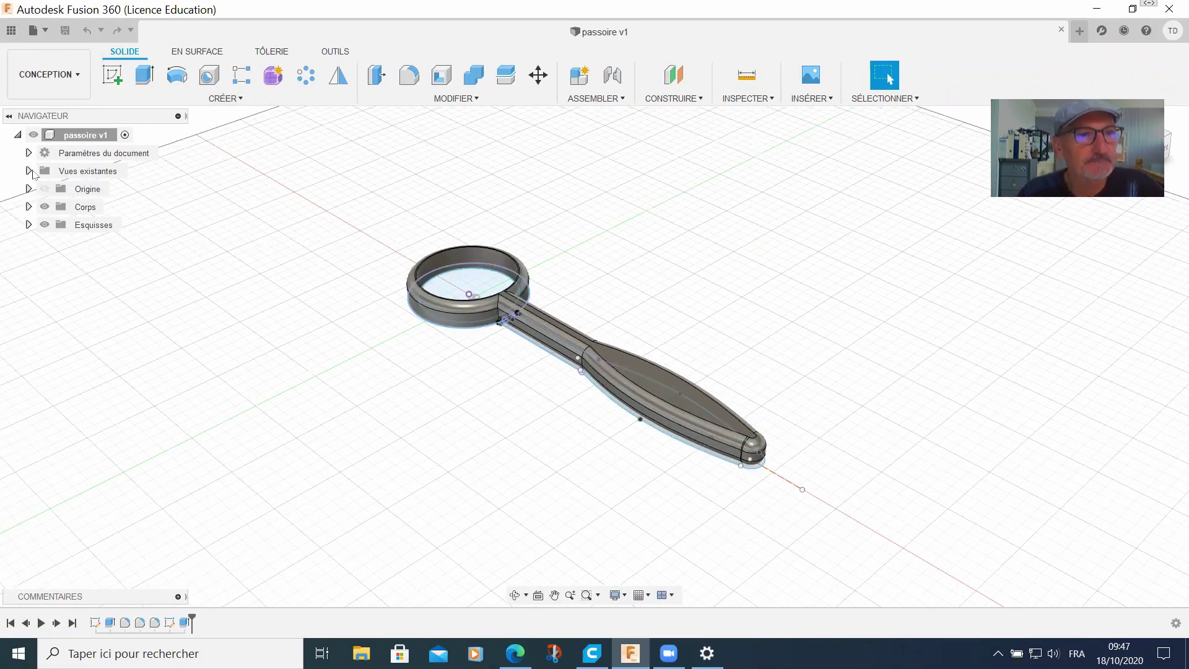
# - Open the strainer's first sketch for editing from the bottom view, with the sketch palette moved clear of the geometry
pyautogui.click(28, 170)
pyautogui.doubleClick(60, 191)
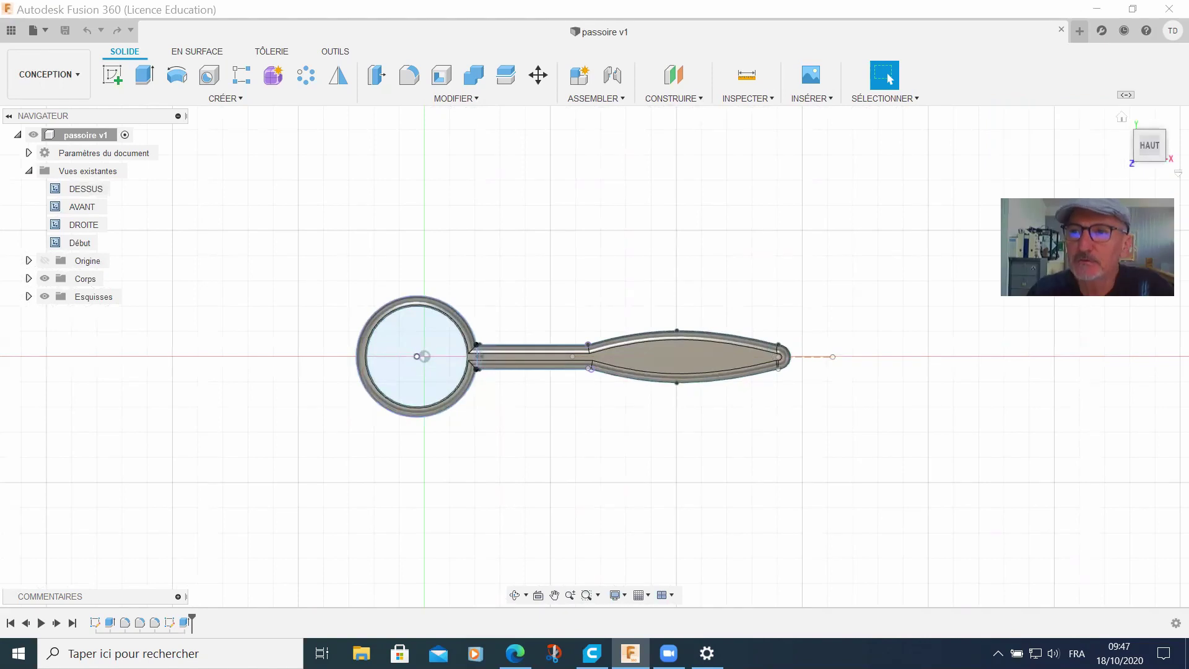
pyautogui.click(1153, 174)
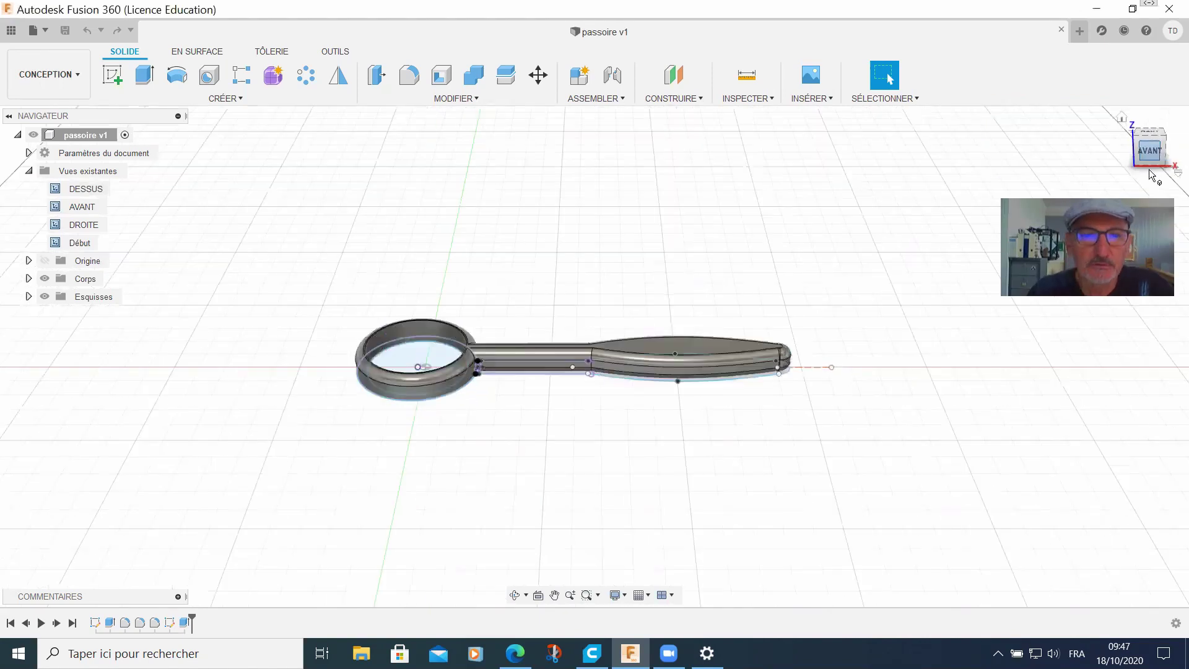
pyautogui.click(1152, 175)
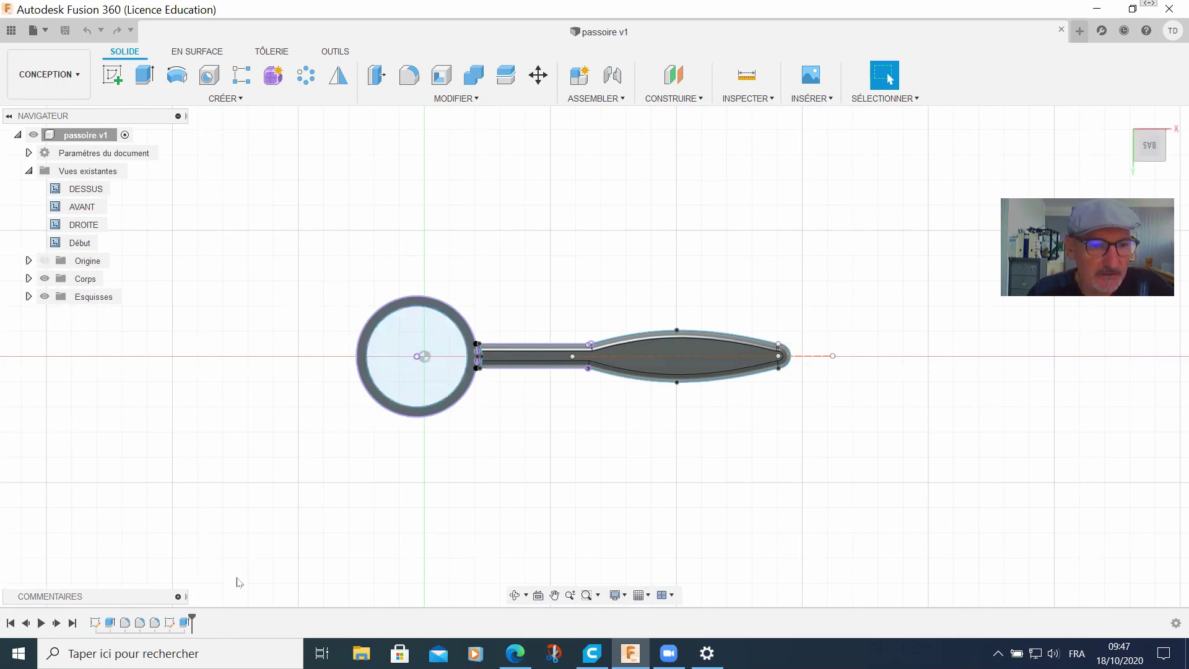
pyautogui.doubleClick(94, 622)
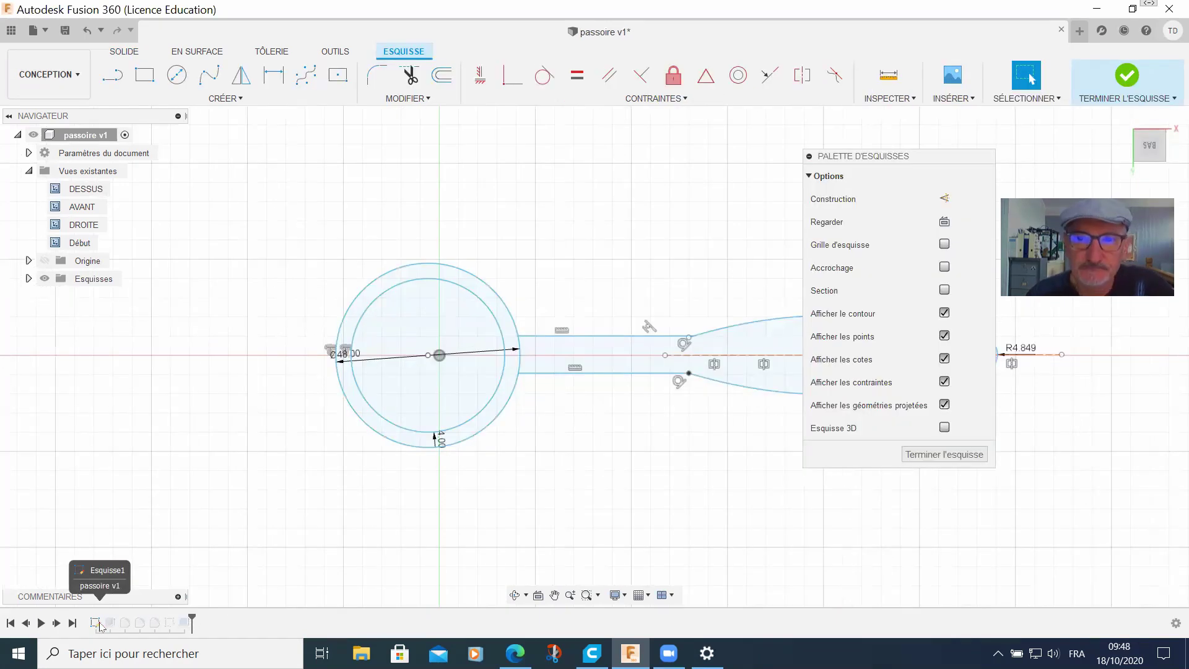
pyautogui.moveTo(920, 155)
pyautogui.mouseDown()
pyautogui.moveTo(931, 309)
pyautogui.moveTo(1112, 323)
pyautogui.mouseUp()
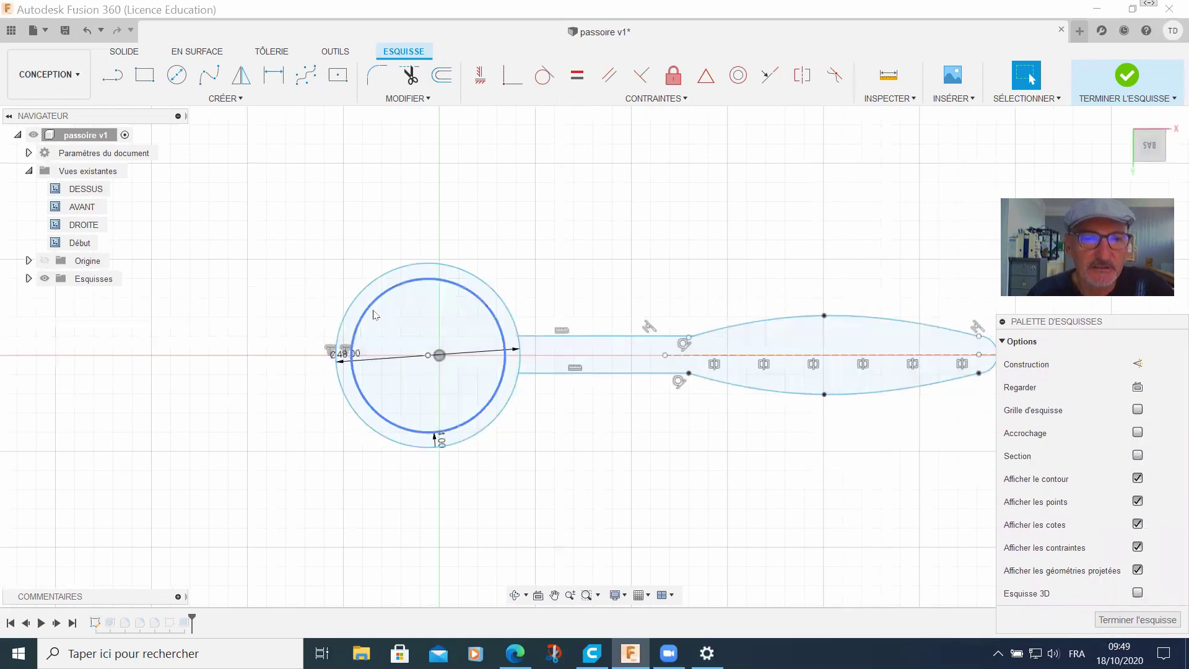
# - Set the ring's outer circle diameter to 70 mm and finish the sketch
pyautogui.doubleClick(405, 361)
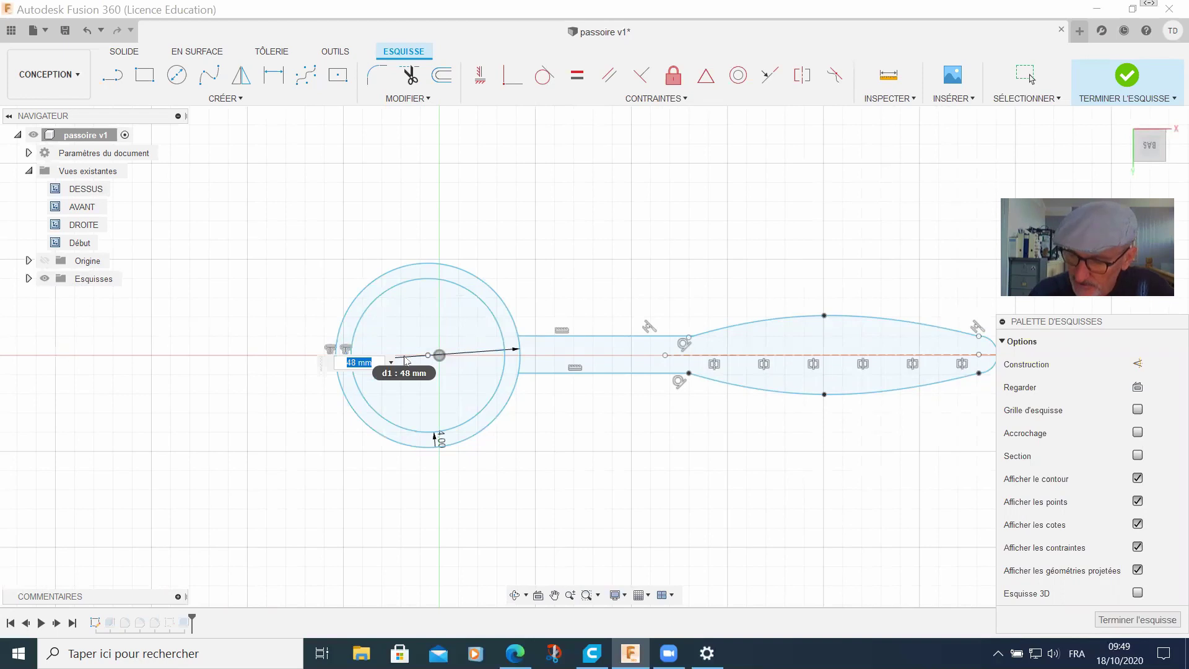
pyautogui.write('70')
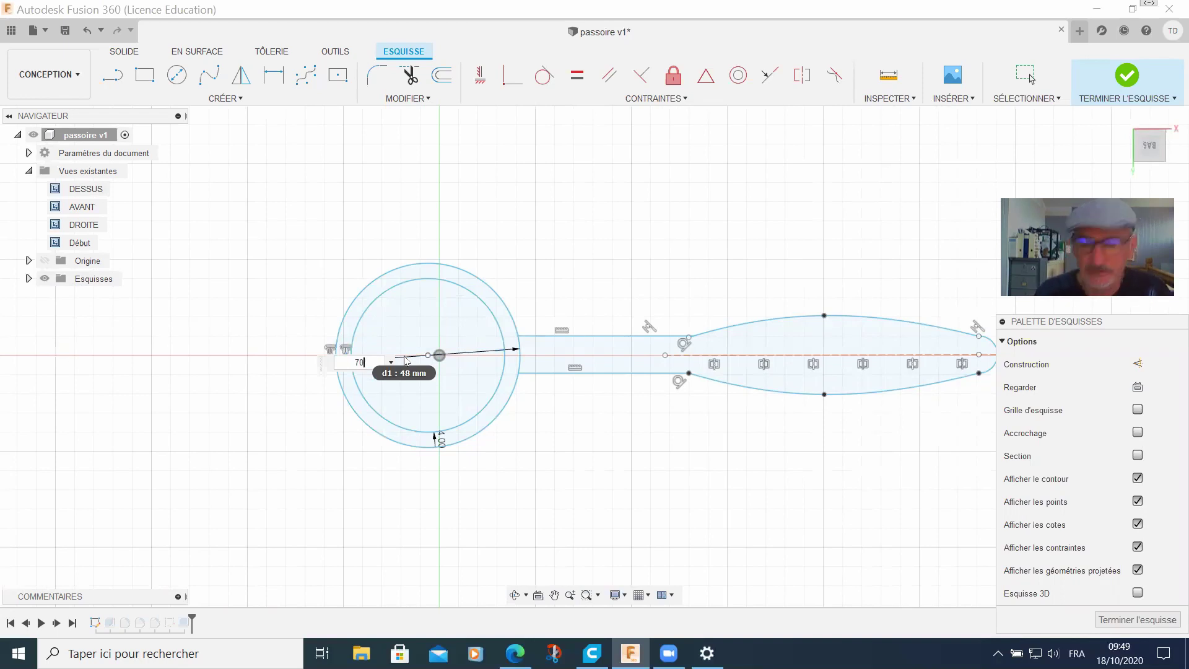
pyautogui.press('Return')
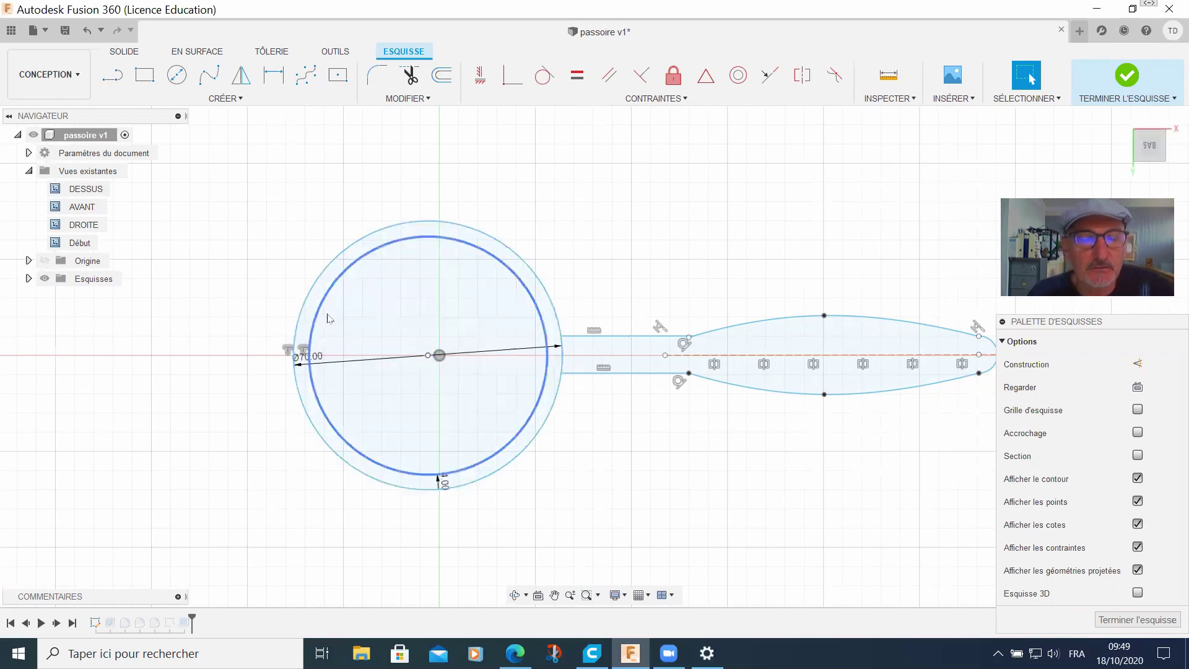
pyautogui.click(316, 369)
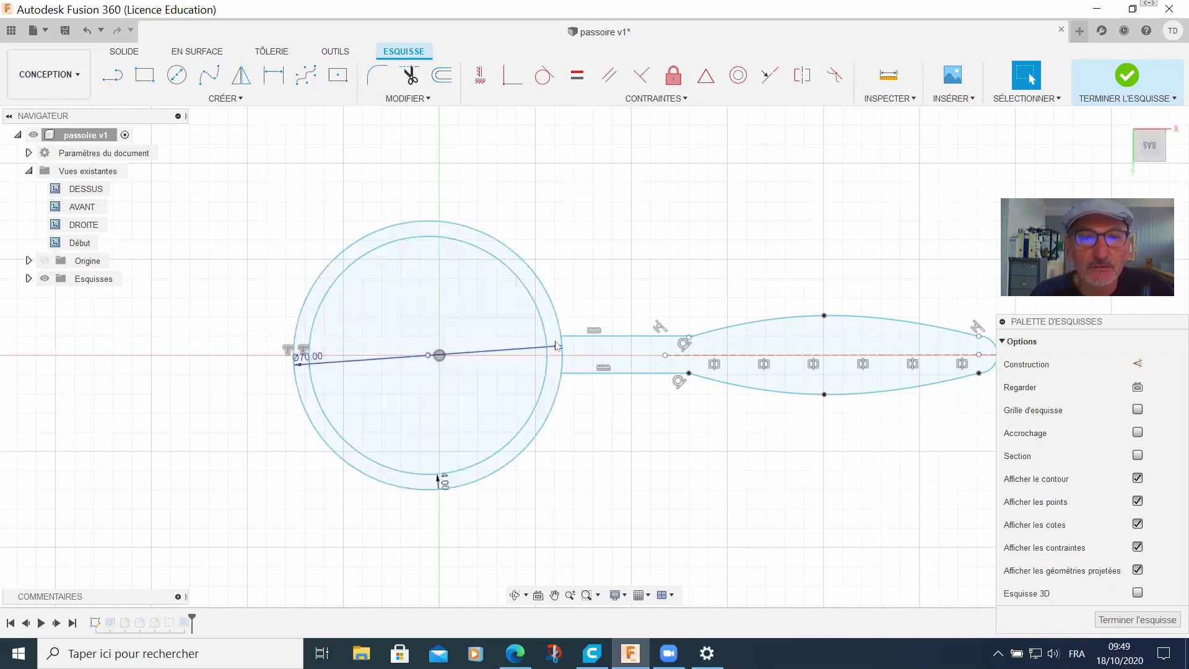
pyautogui.click(555, 310)
pyautogui.press('Escape')
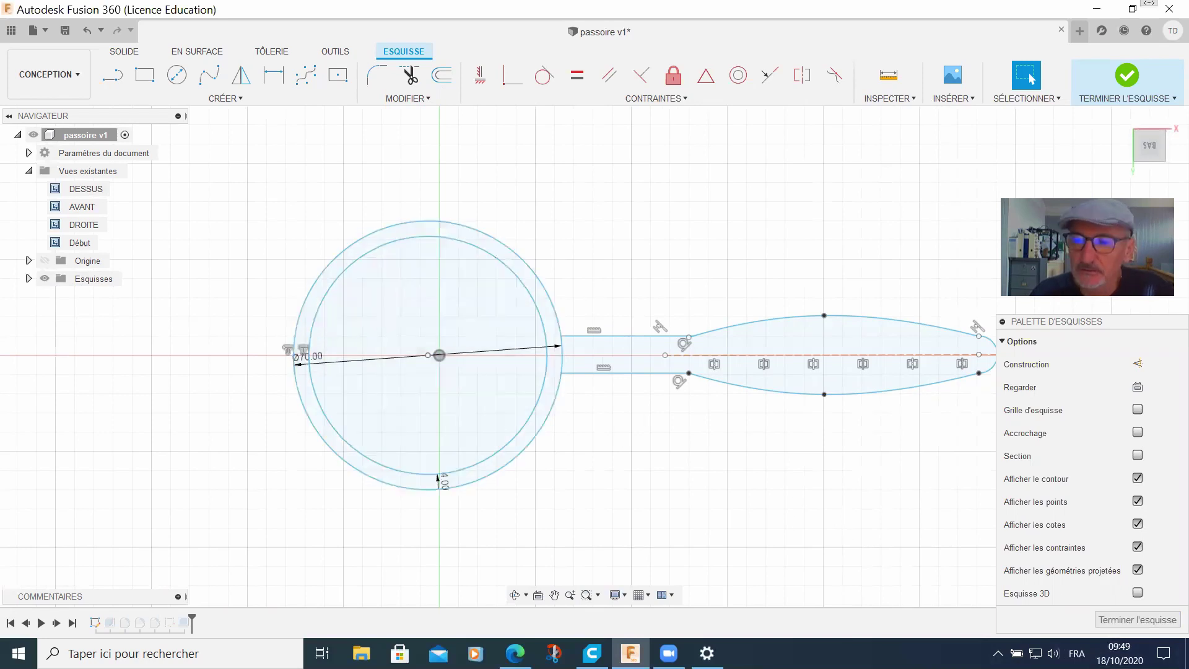
pyautogui.click(1138, 620)
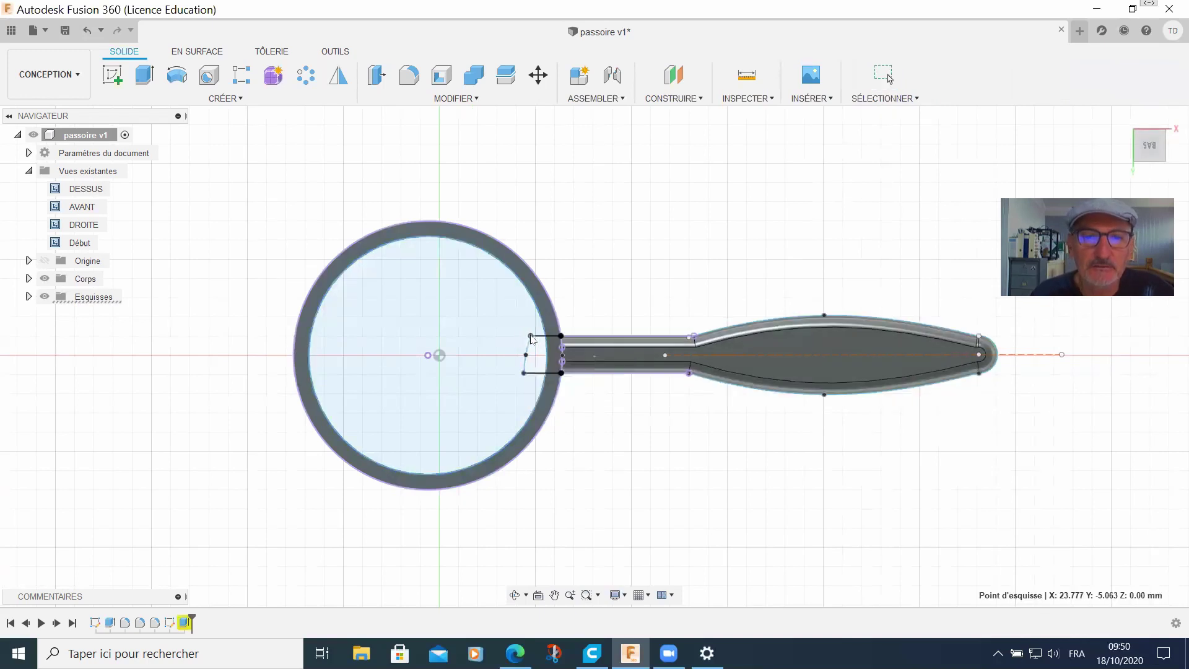
# - Move the end of the small connecting sketch profile from inside the ring outward onto the handle's neck
pyautogui.moveTo(524, 337)
pyautogui.mouseDown()
pyautogui.moveTo(569, 342)
pyautogui.moveTo(551, 375)
pyautogui.moveTo(577, 376)
pyautogui.moveTo(558, 359)
pyautogui.moveTo(578, 357)
pyautogui.mouseUp()
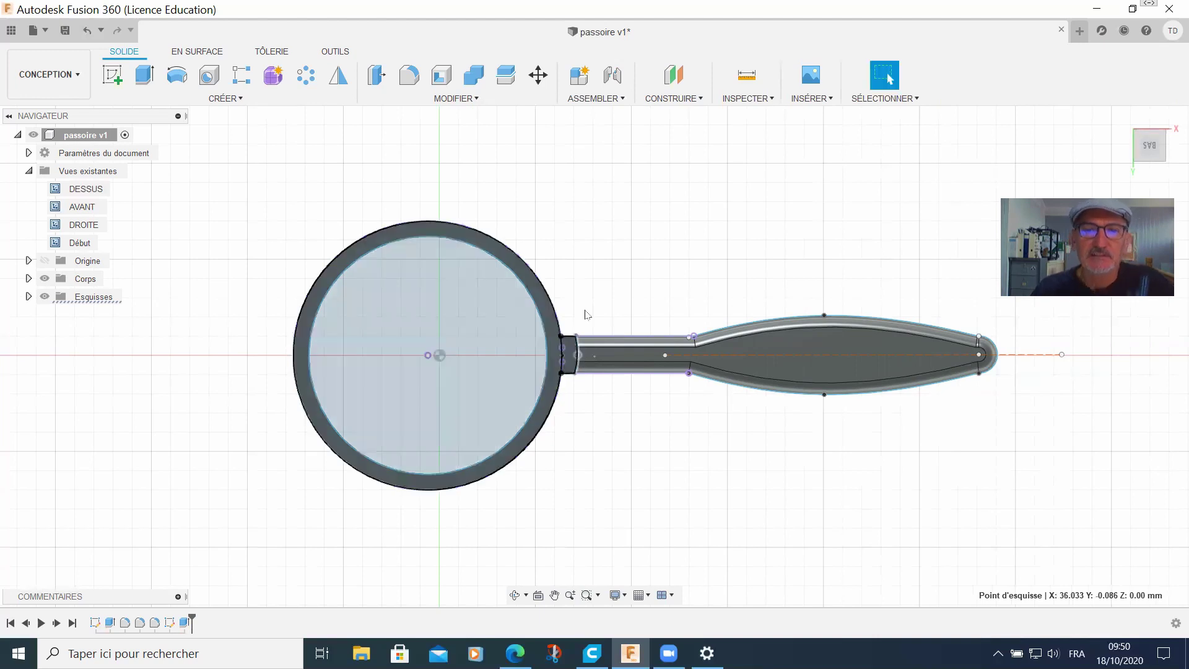
pyautogui.scroll(2, 461, 386)
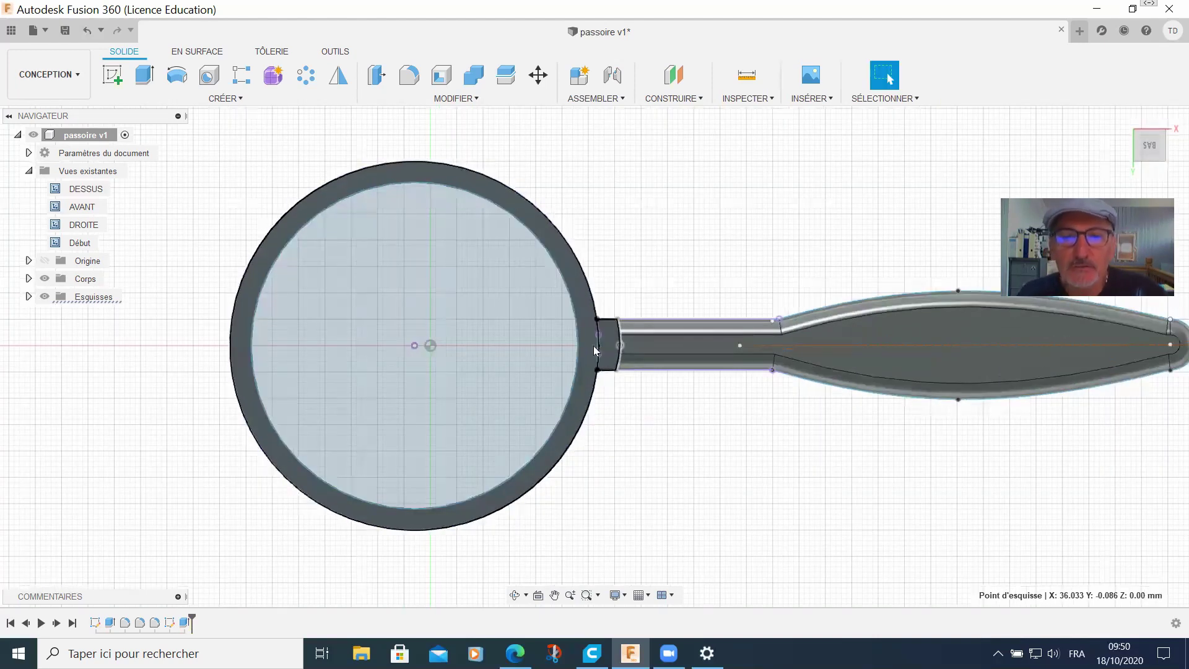
pyautogui.click(543, 365)
pyautogui.press('e')
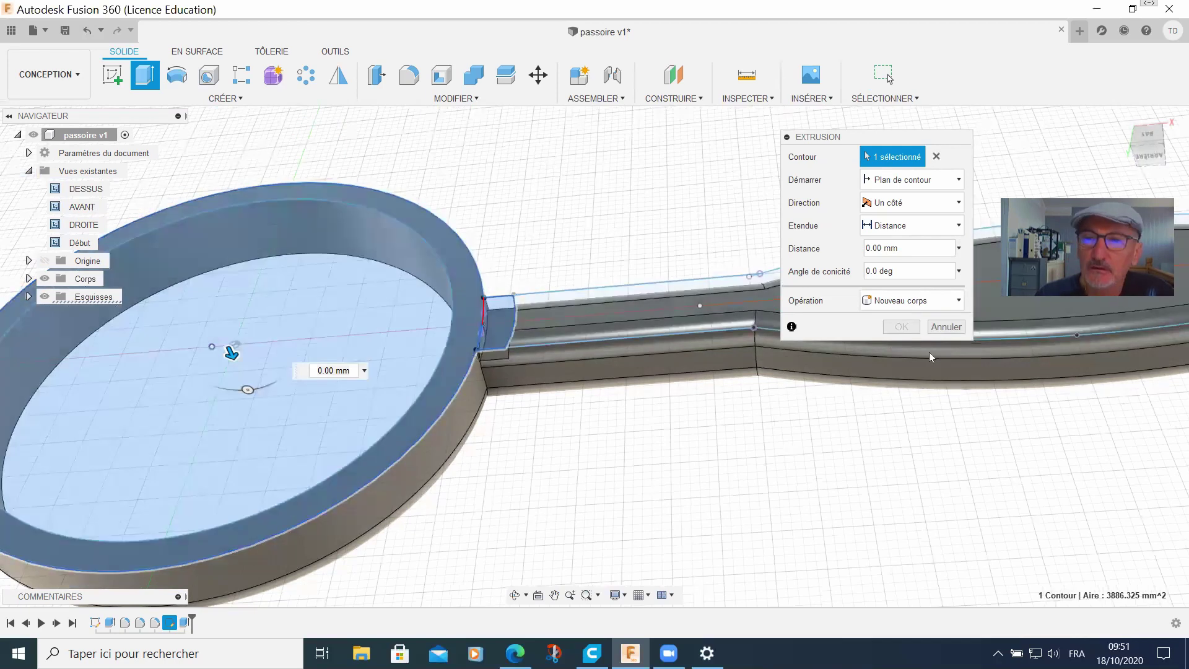
pyautogui.press('Escape')
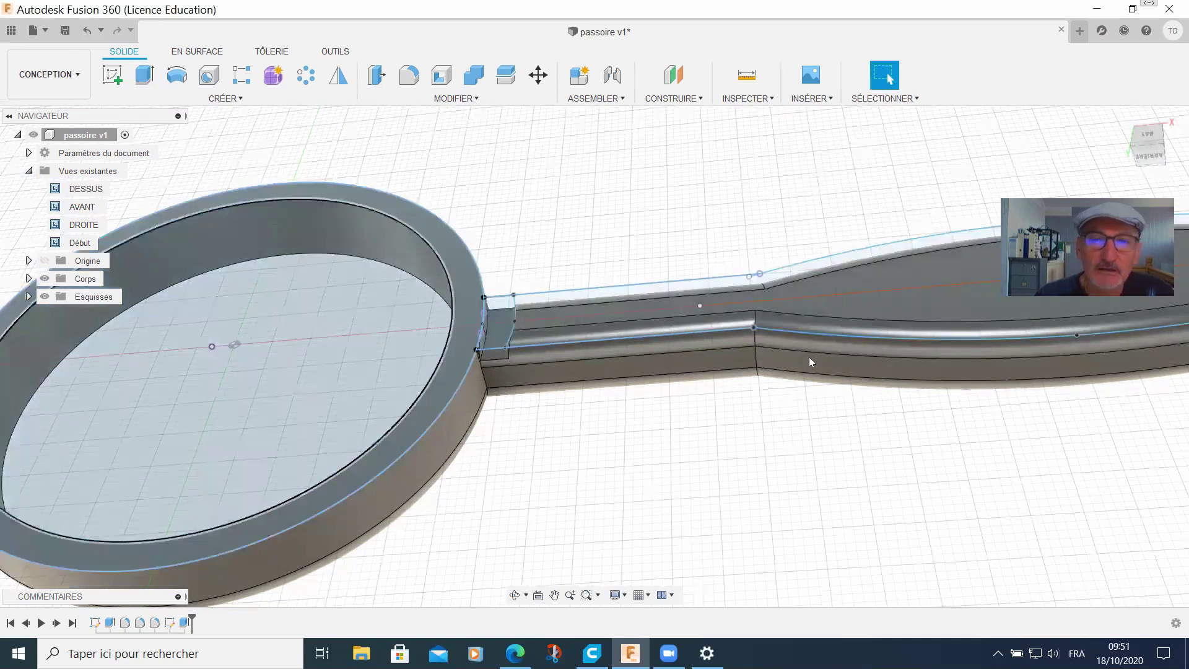
pyautogui.moveTo(1157, 153); pyautogui.dragTo(1153, 117)
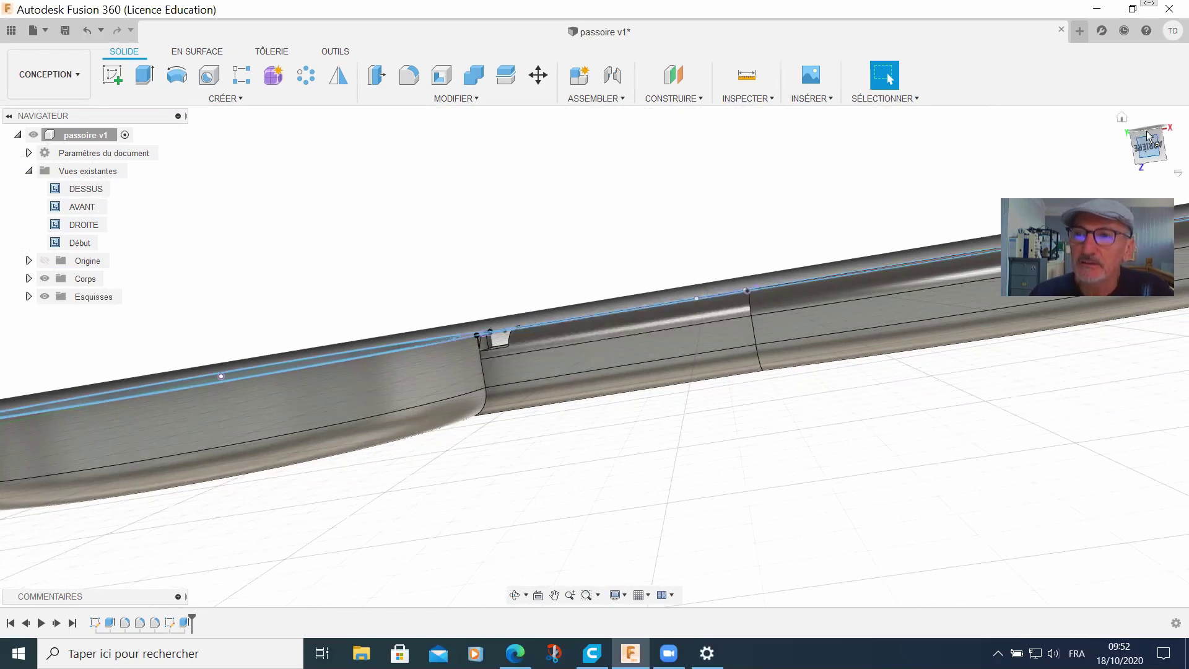
pyautogui.moveTo(1160, 151); pyautogui.dragTo(1168, 176)
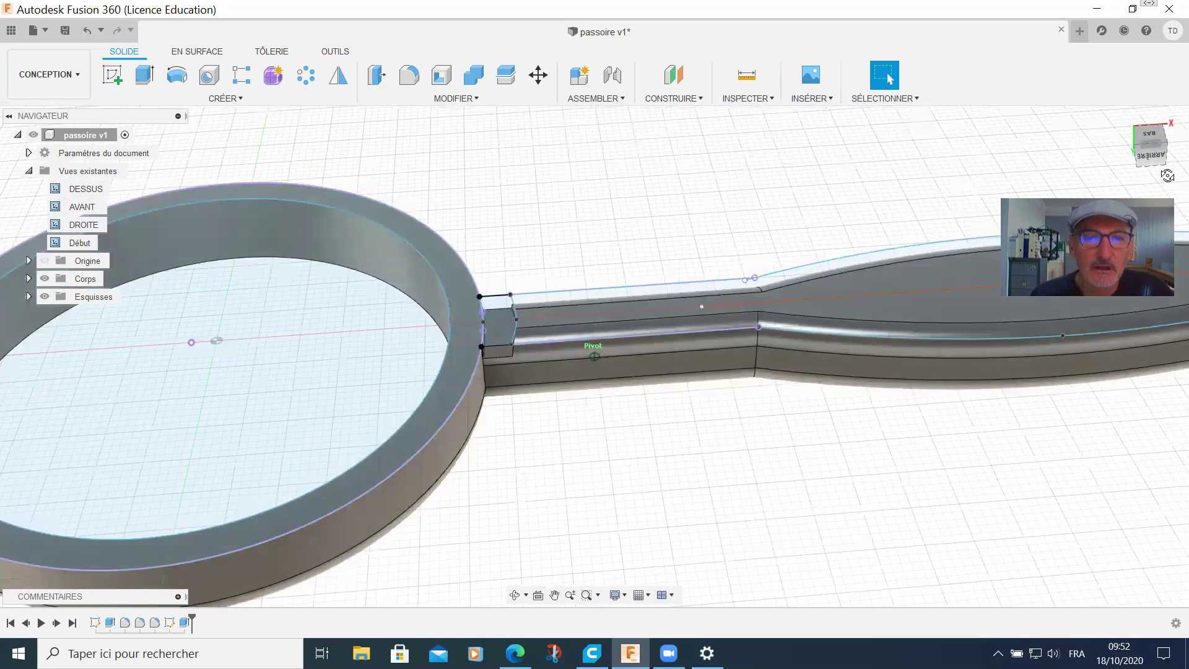
pyautogui.scroll(-3, 372, 525)
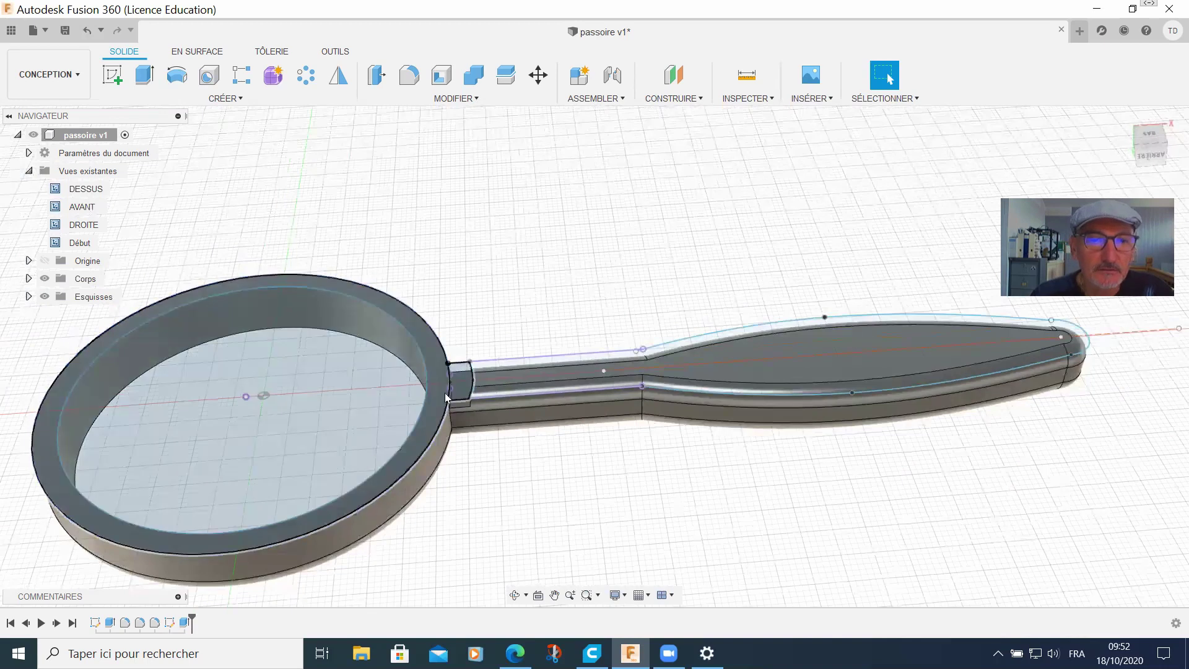
pyautogui.click(482, 369)
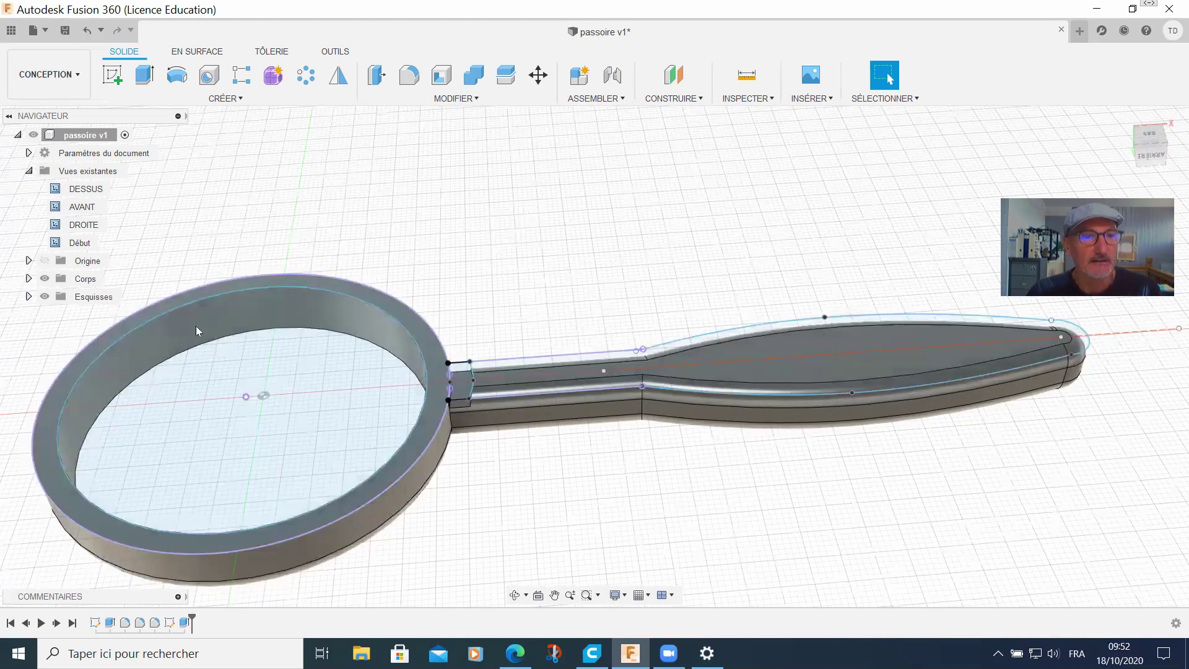
pyautogui.click(195, 331)
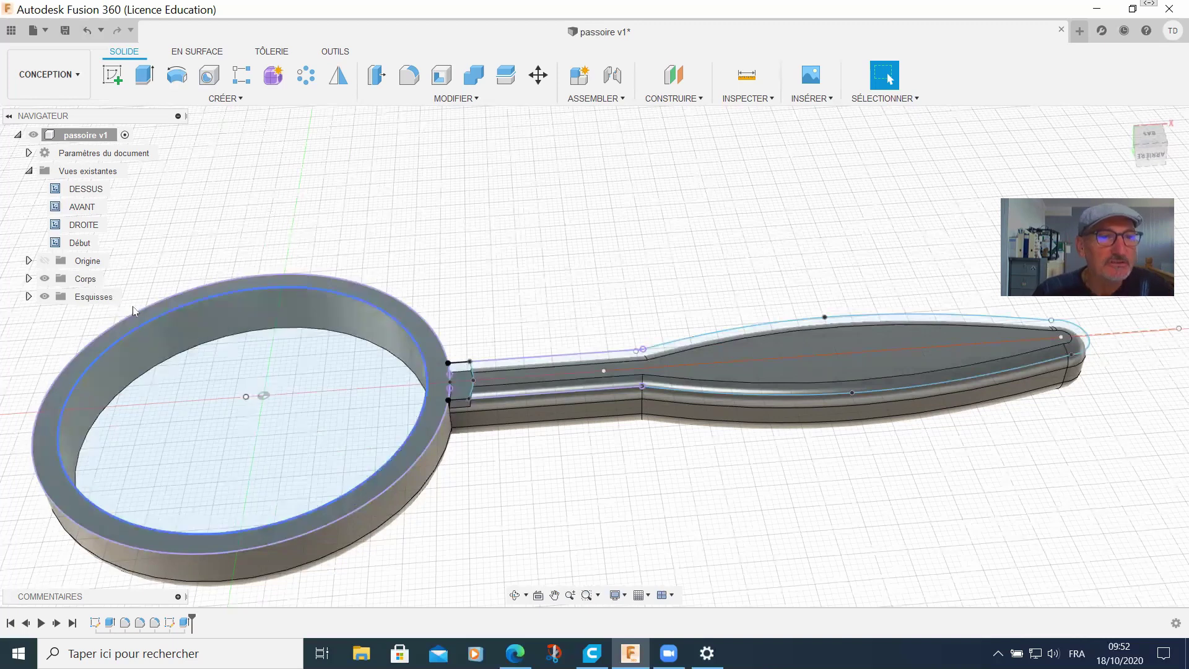
# - Export the strainer body as an STL file named "passoire 2" in the Objets 3D folder
pyautogui.click(29, 280)
pyautogui.click(111, 298)
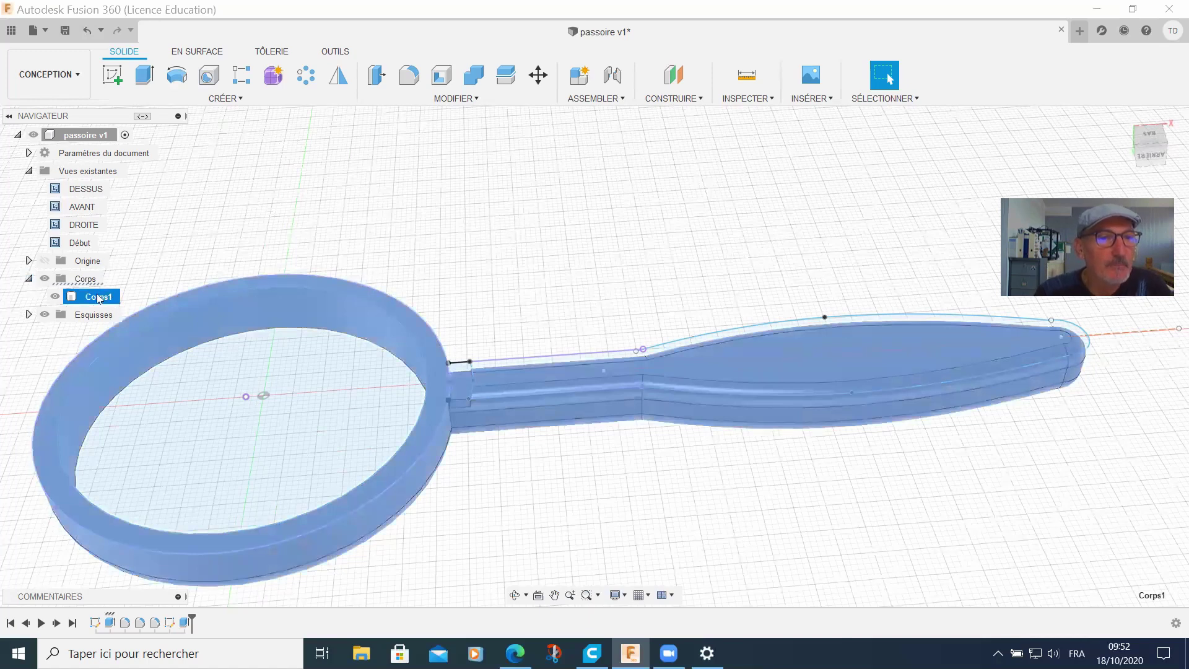
pyautogui.rightClick(99, 297)
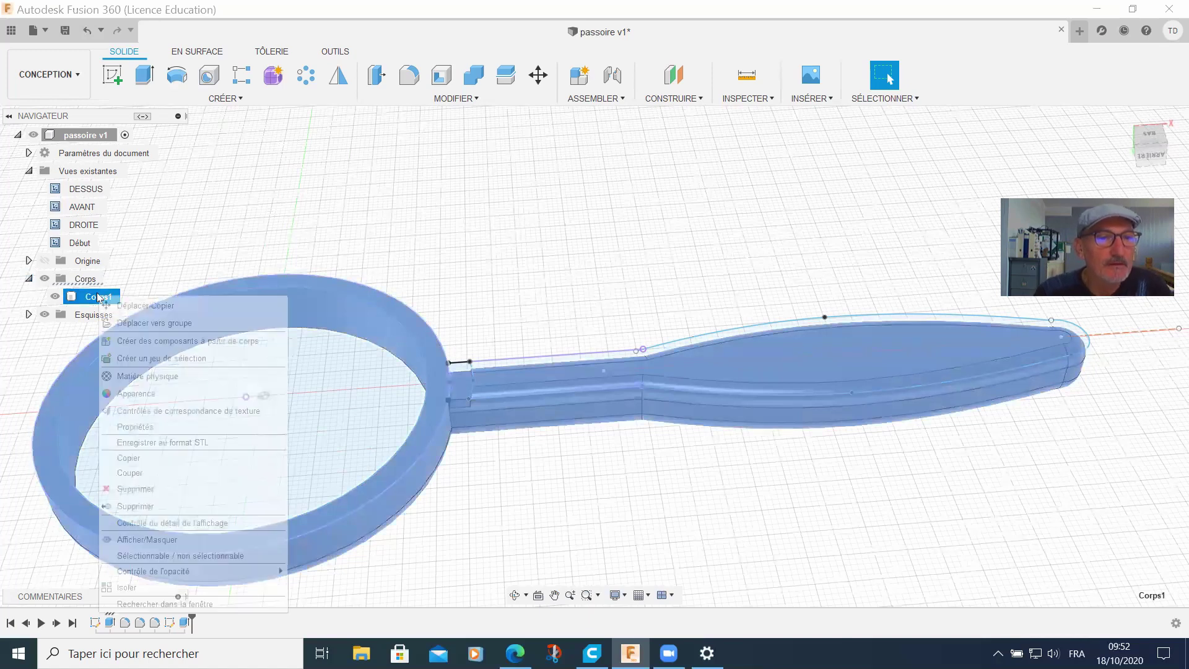
pyautogui.click(199, 442)
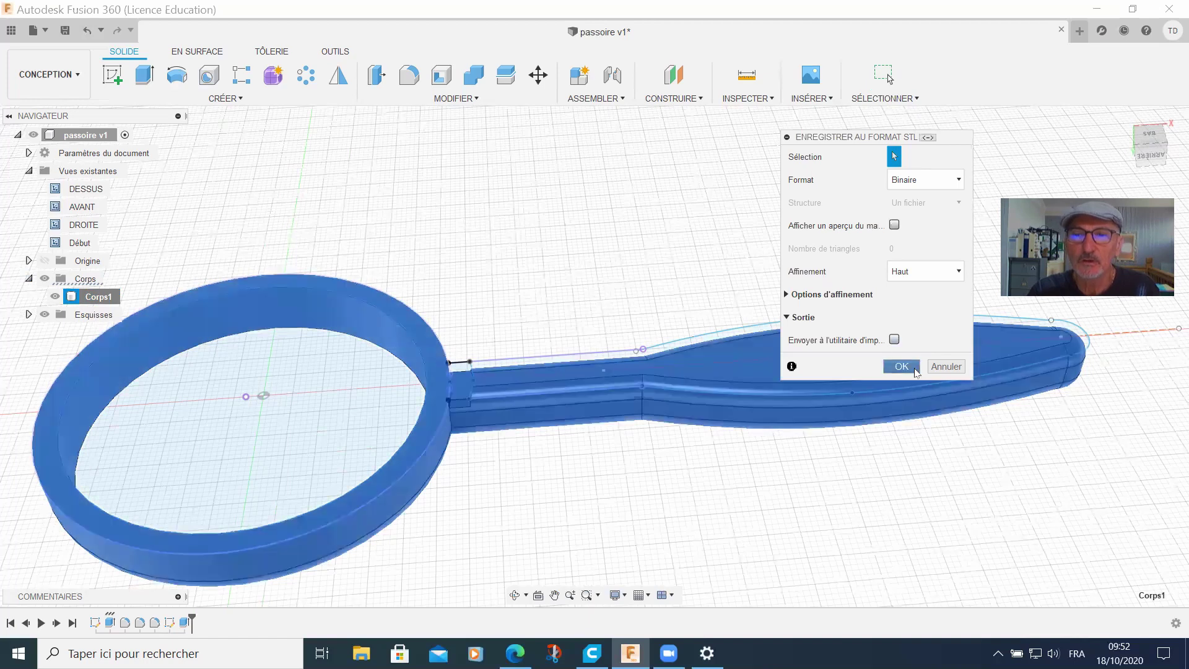
pyautogui.click(902, 366)
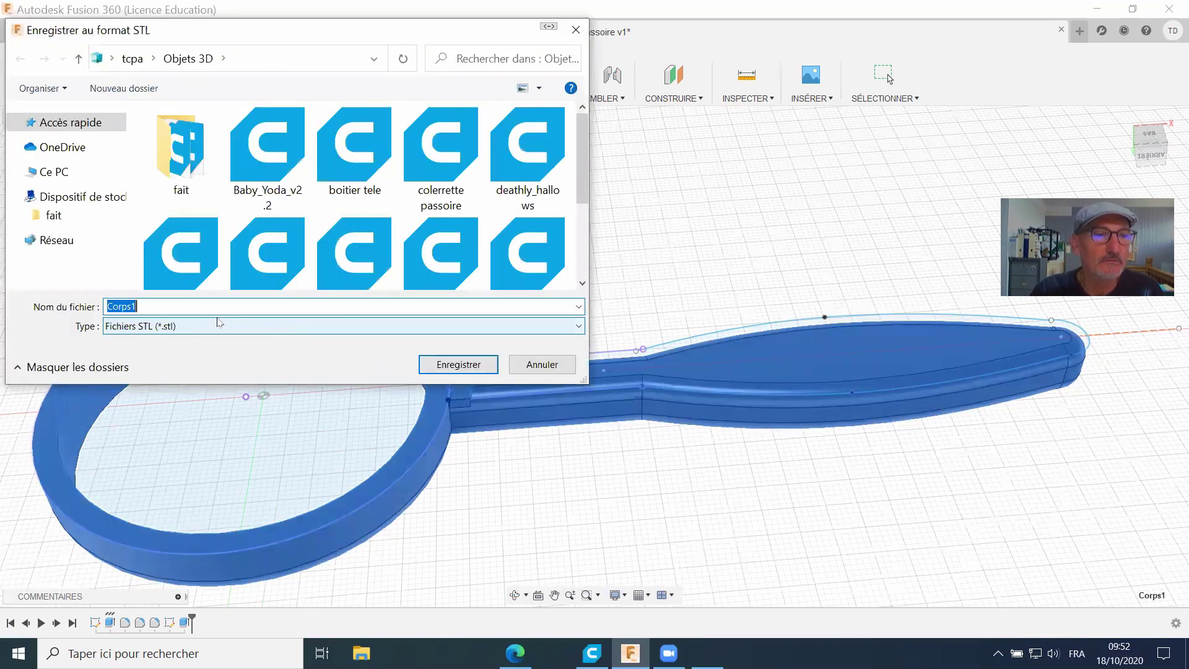
pyautogui.write('pa')
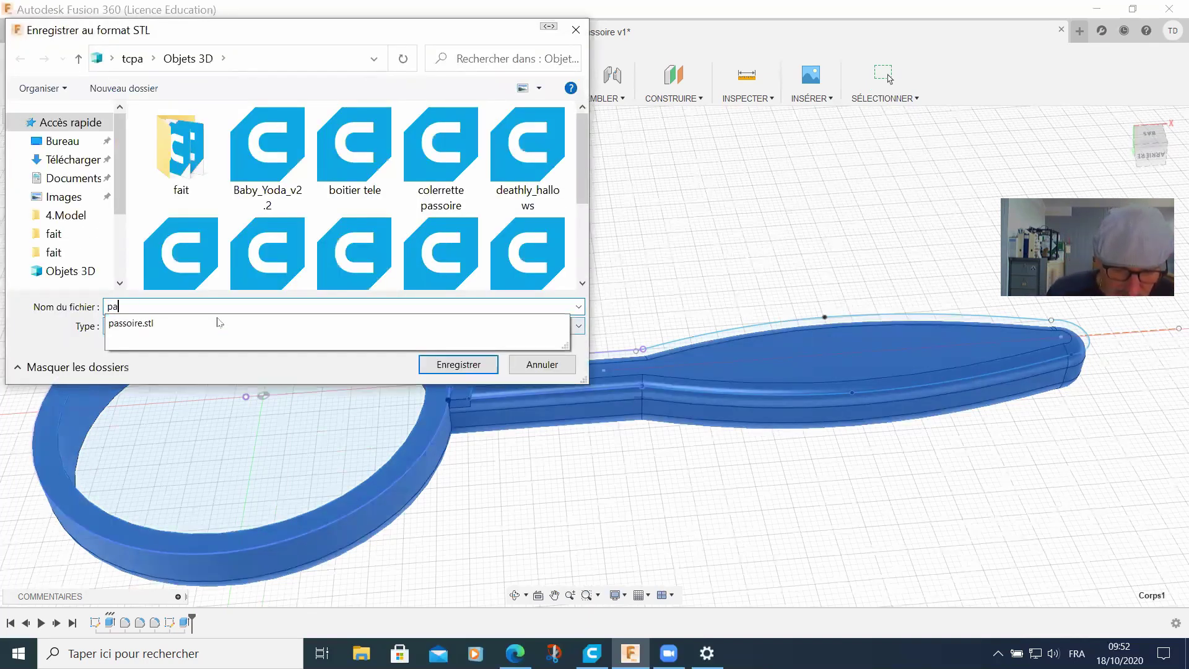
pyautogui.write('ssoire 2')
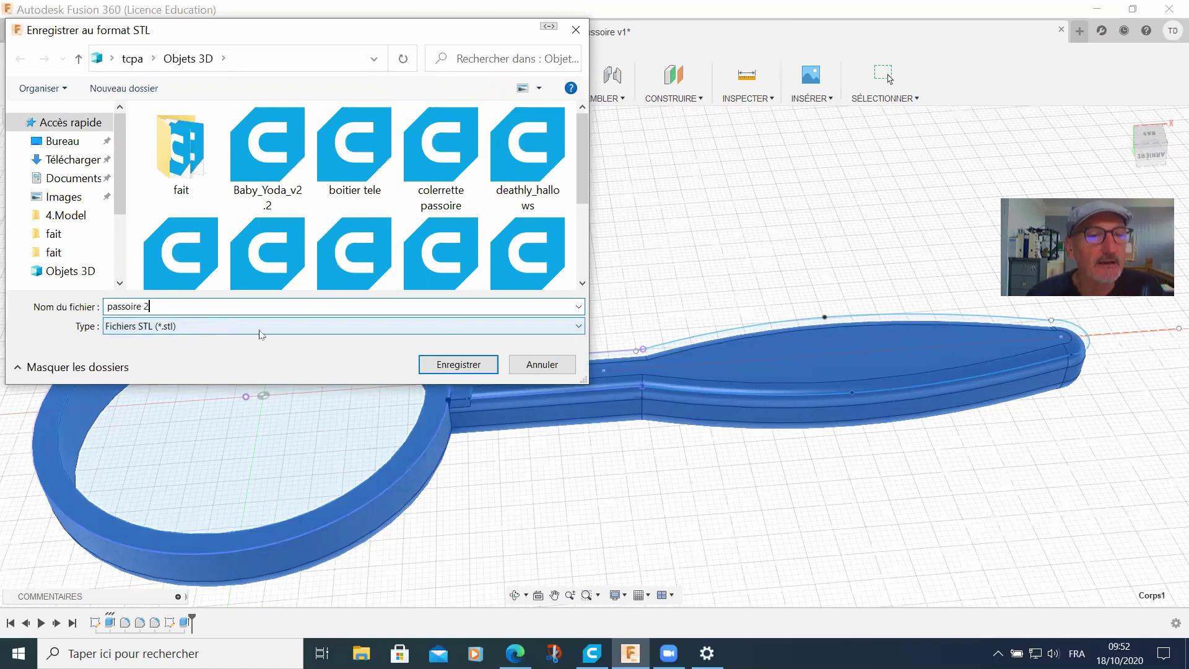
pyautogui.click(432, 365)
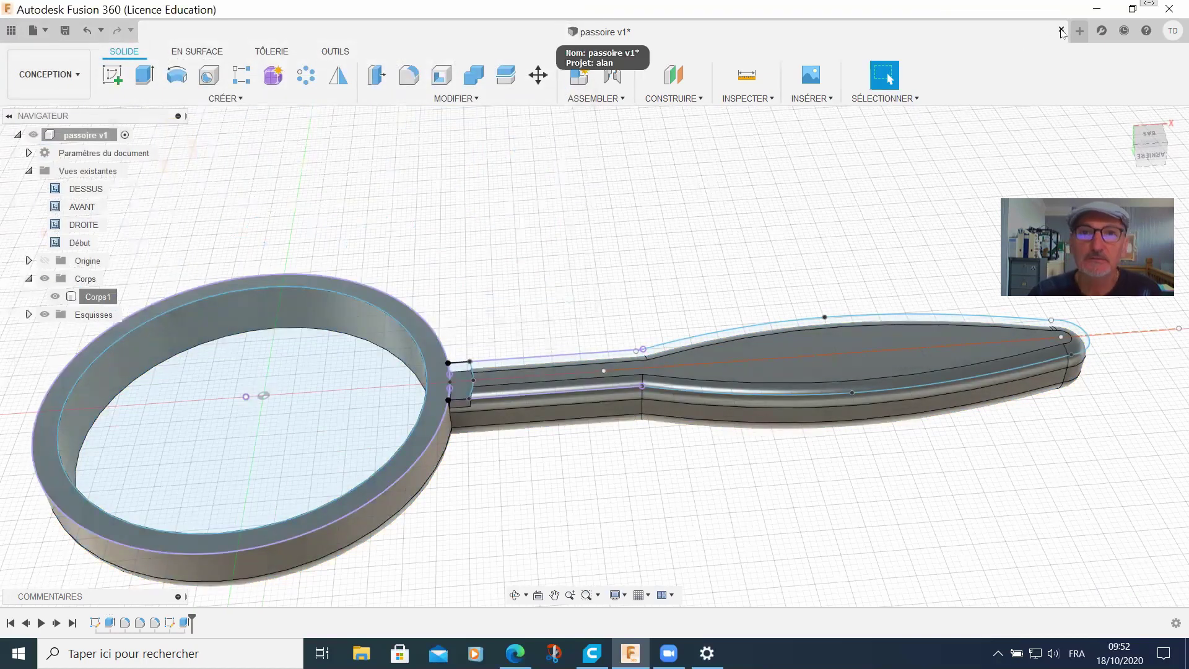
# - Close the strainer design and save its changes
pyautogui.click(1061, 30)
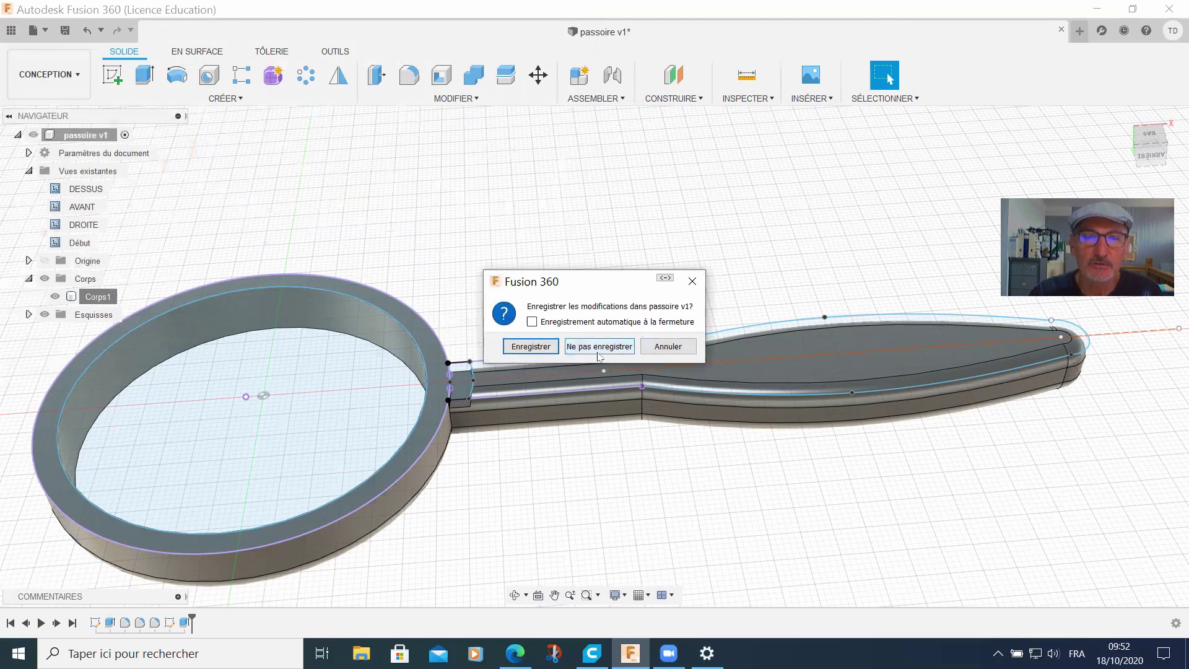
pyautogui.click(531, 347)
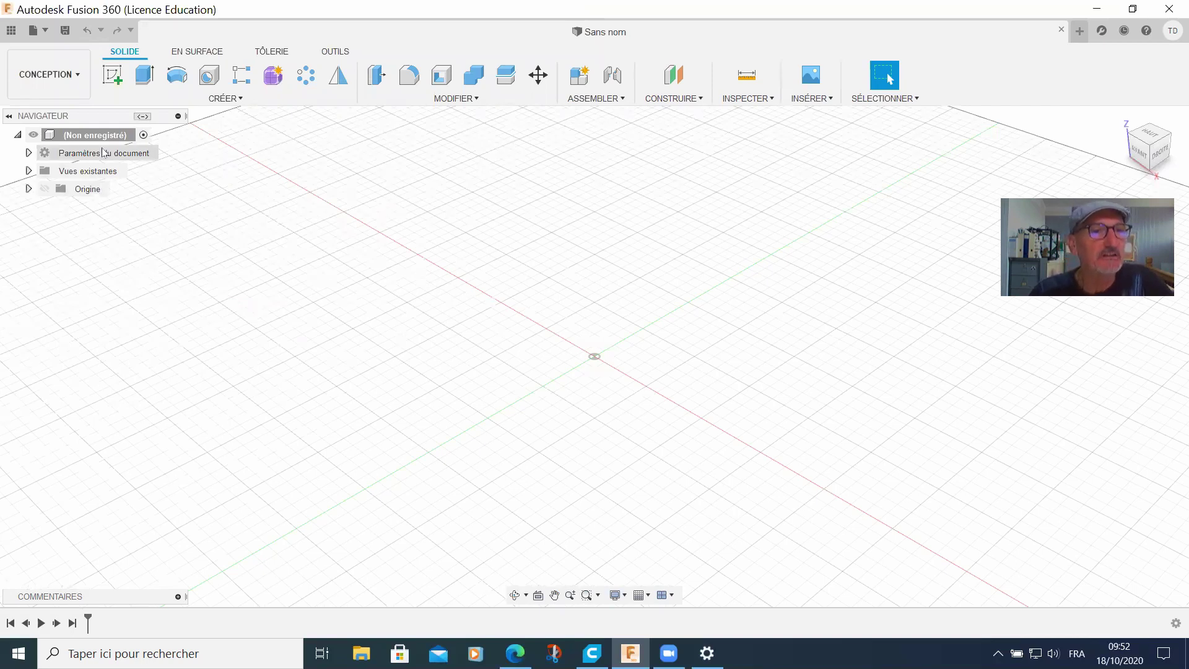
# - Find the "colerrette passoire" design among the project's files and open it
pyautogui.click(12, 30)
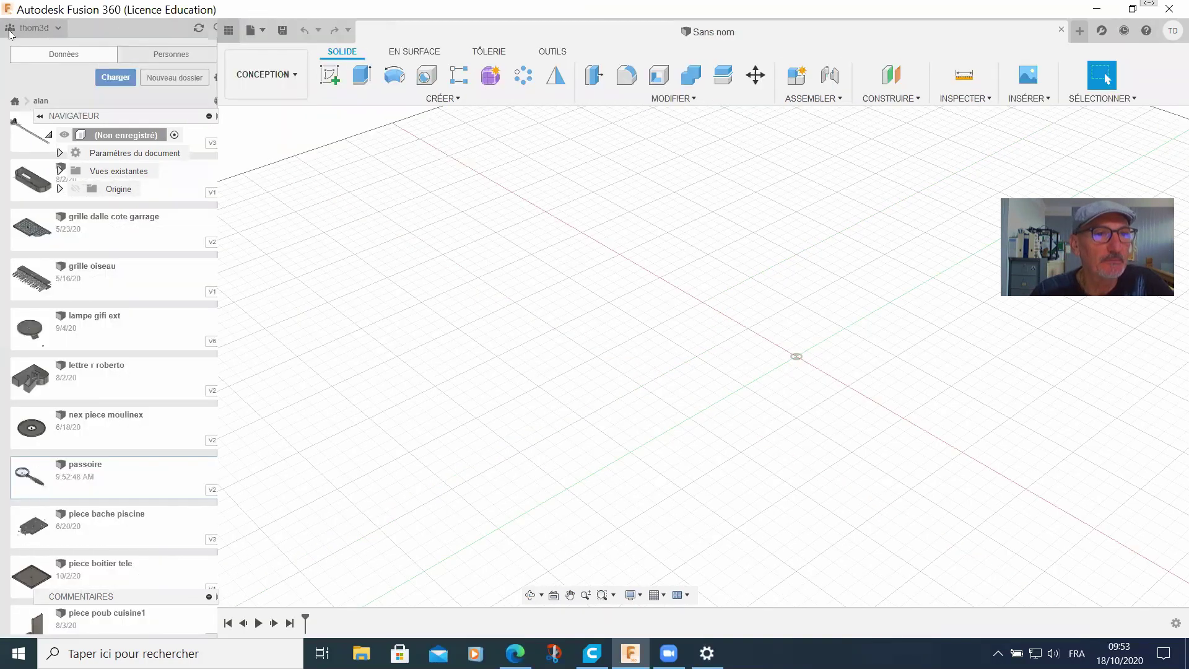
pyautogui.scroll(-5, 90, 310)
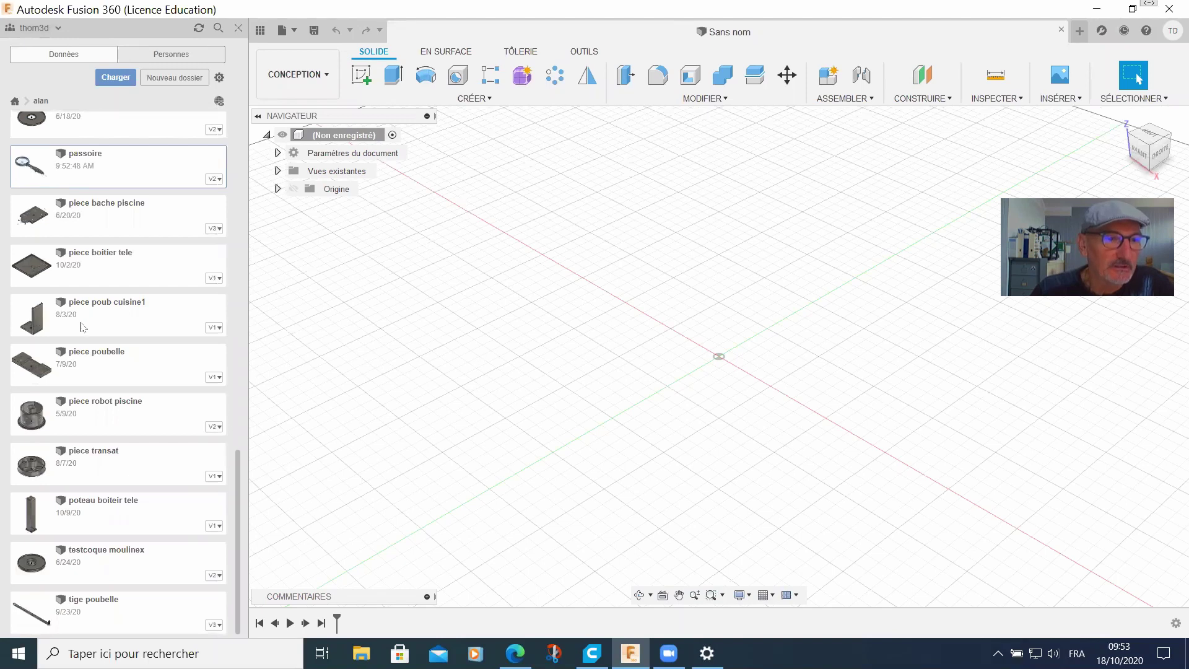
pyautogui.scroll(3, 129, 587)
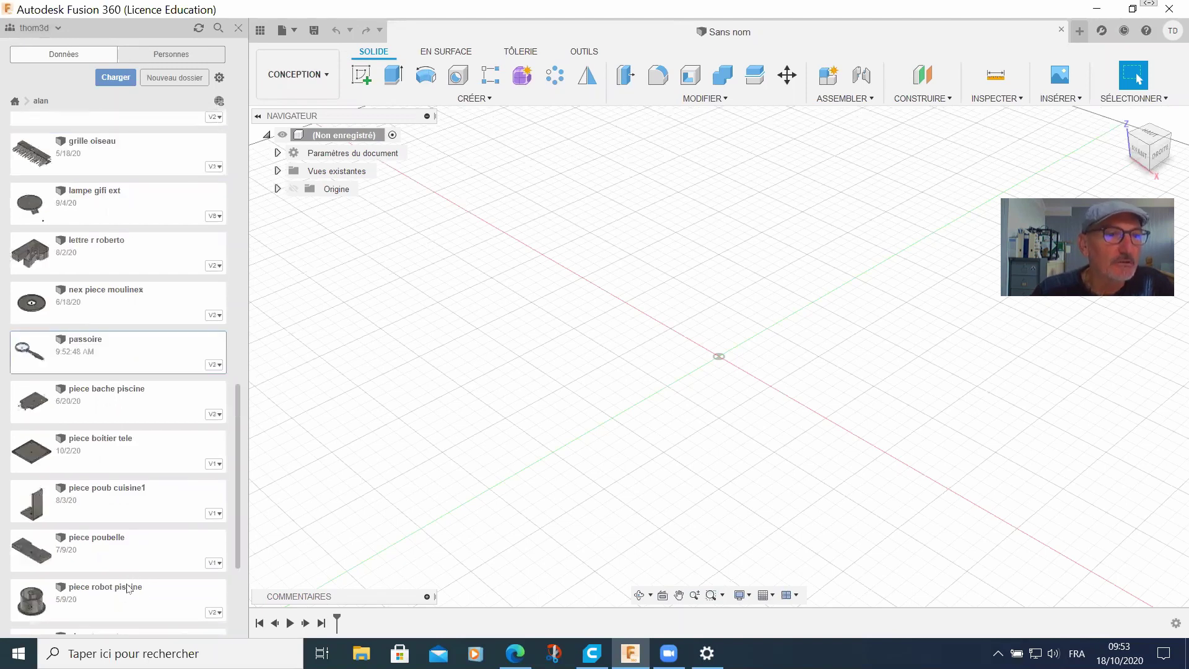
pyautogui.scroll(3, 128, 588)
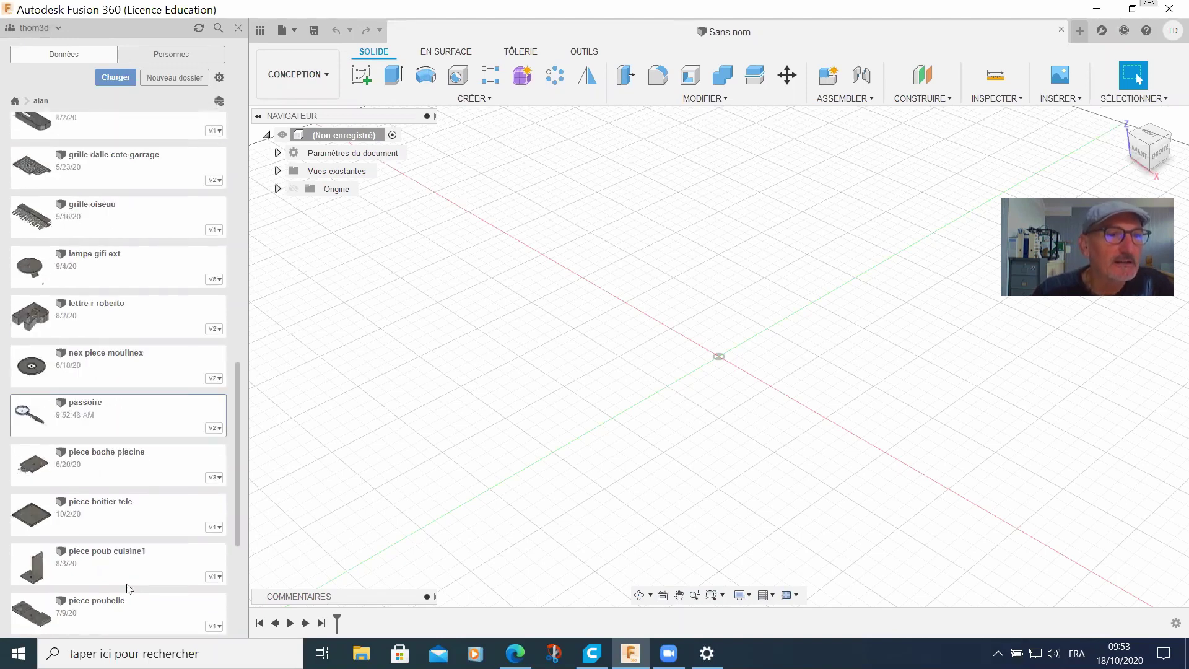
pyautogui.scroll(3, 128, 588)
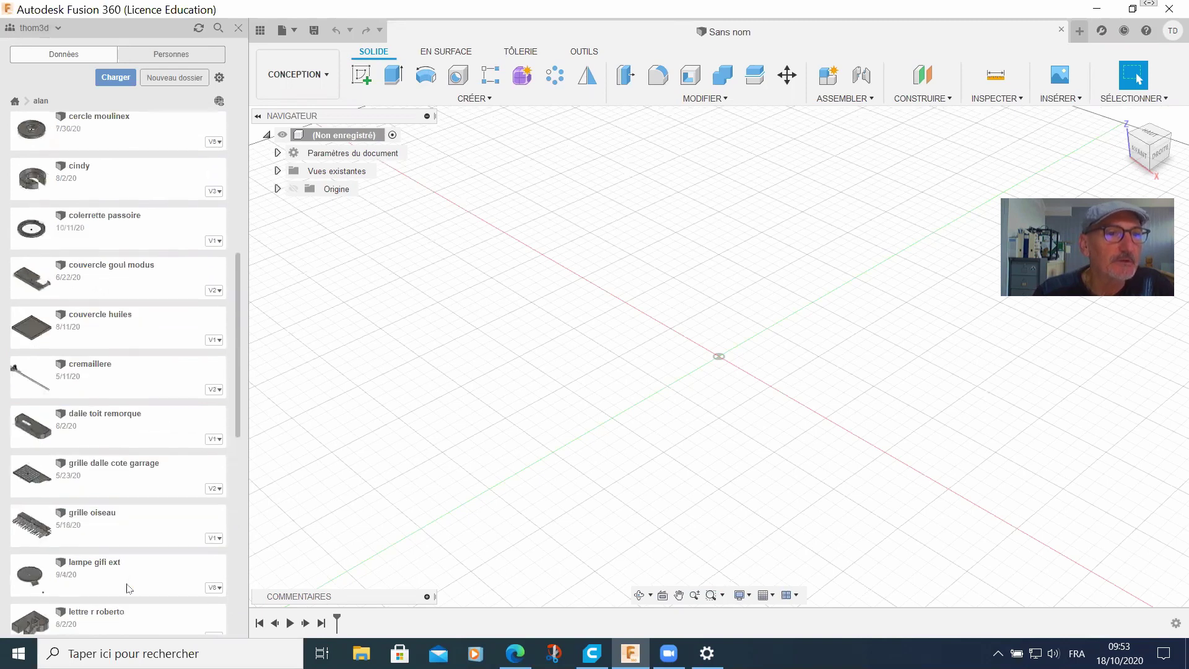
pyautogui.doubleClick(96, 230)
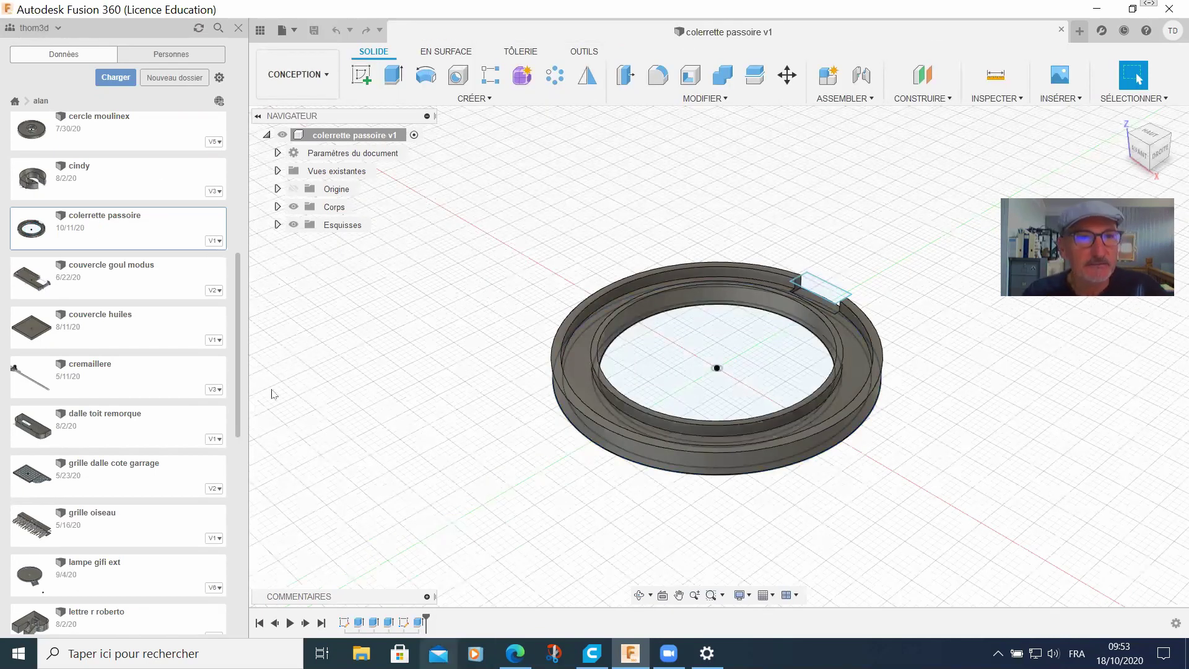
# - Open the collar's base sketch of concentric circles for editing and view it from the top
pyautogui.click(239, 28)
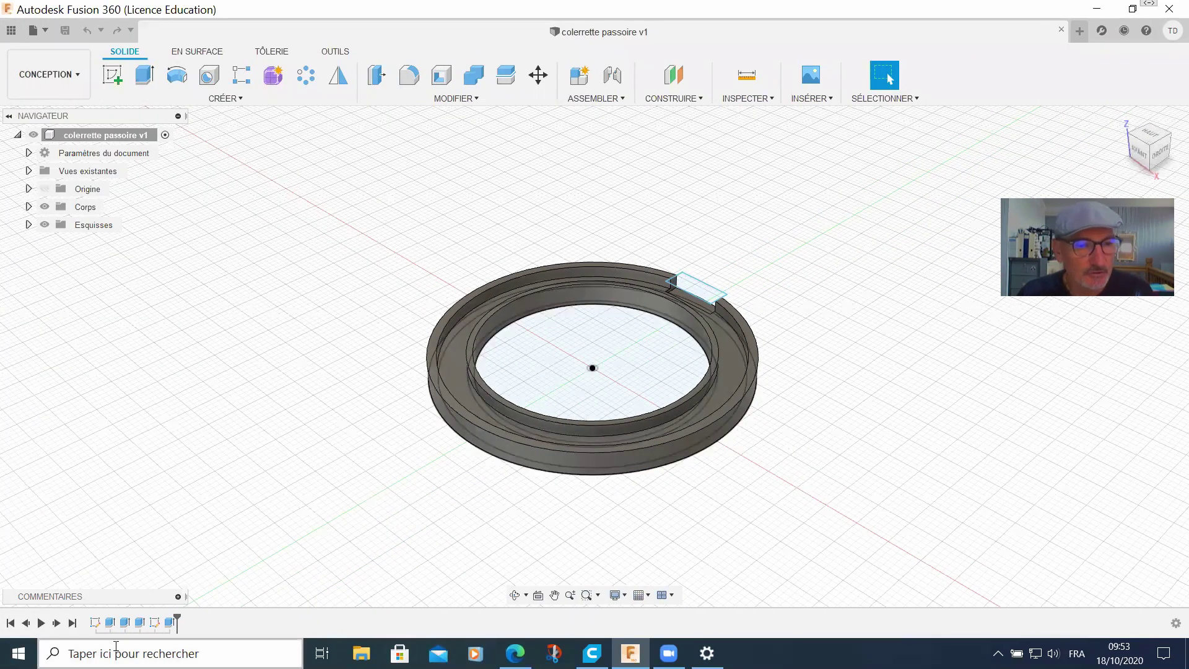
pyautogui.click(96, 623)
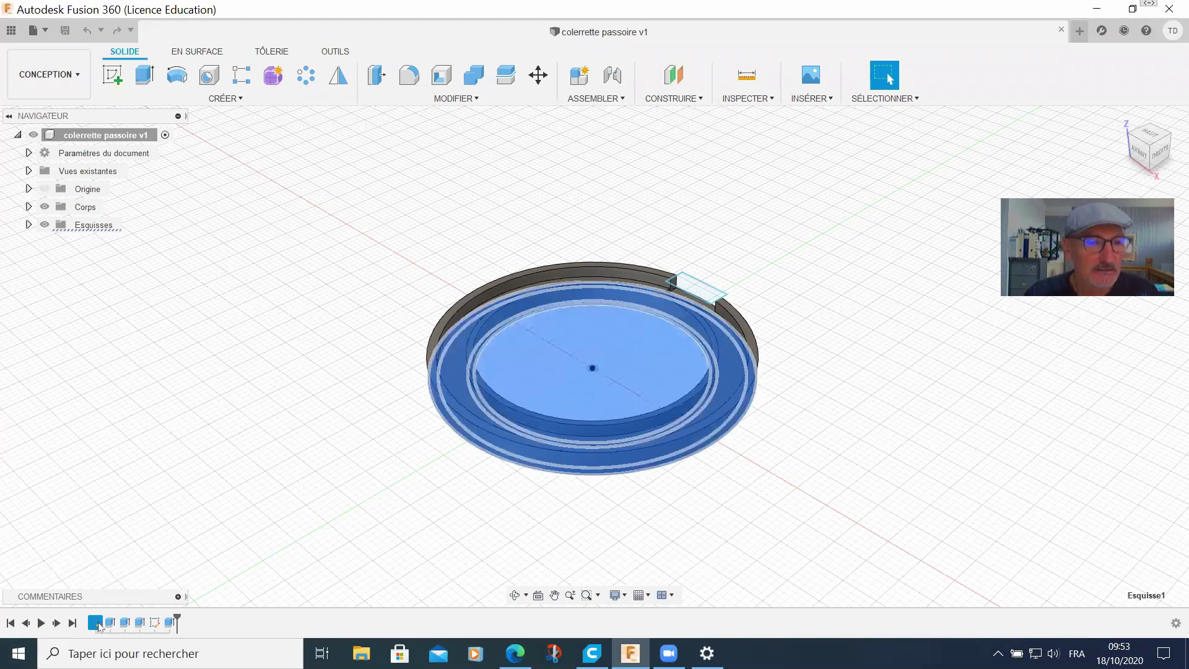
pyautogui.press('Escape')
pyautogui.doubleClick(97, 624)
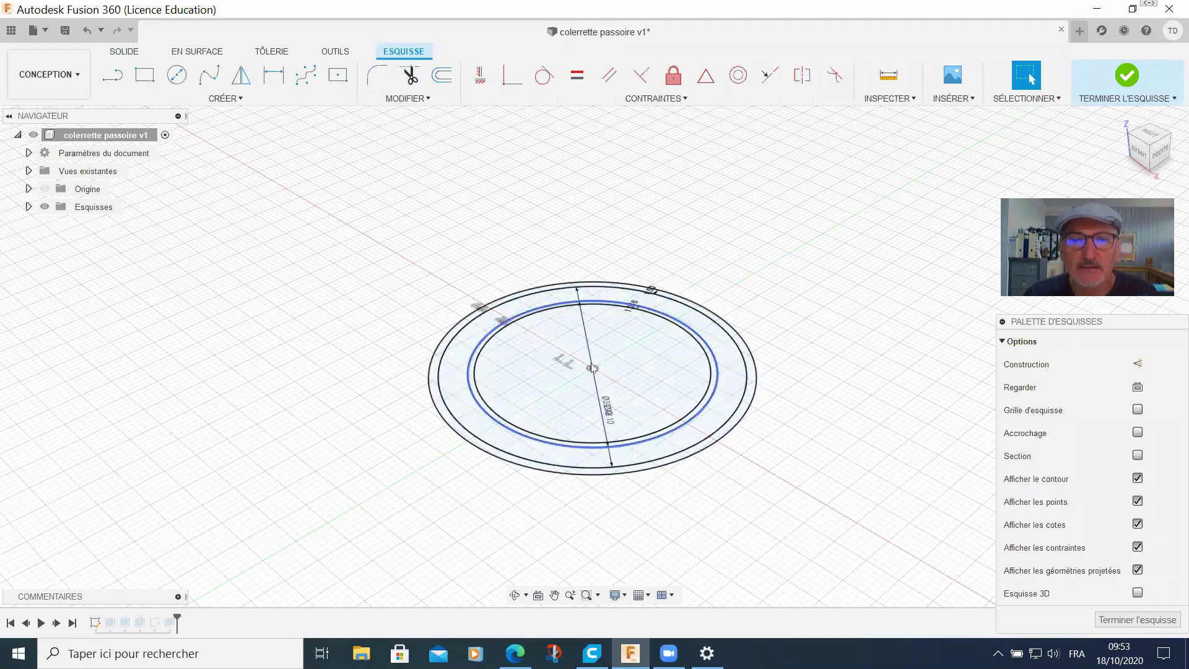
pyautogui.doubleClick(608, 409)
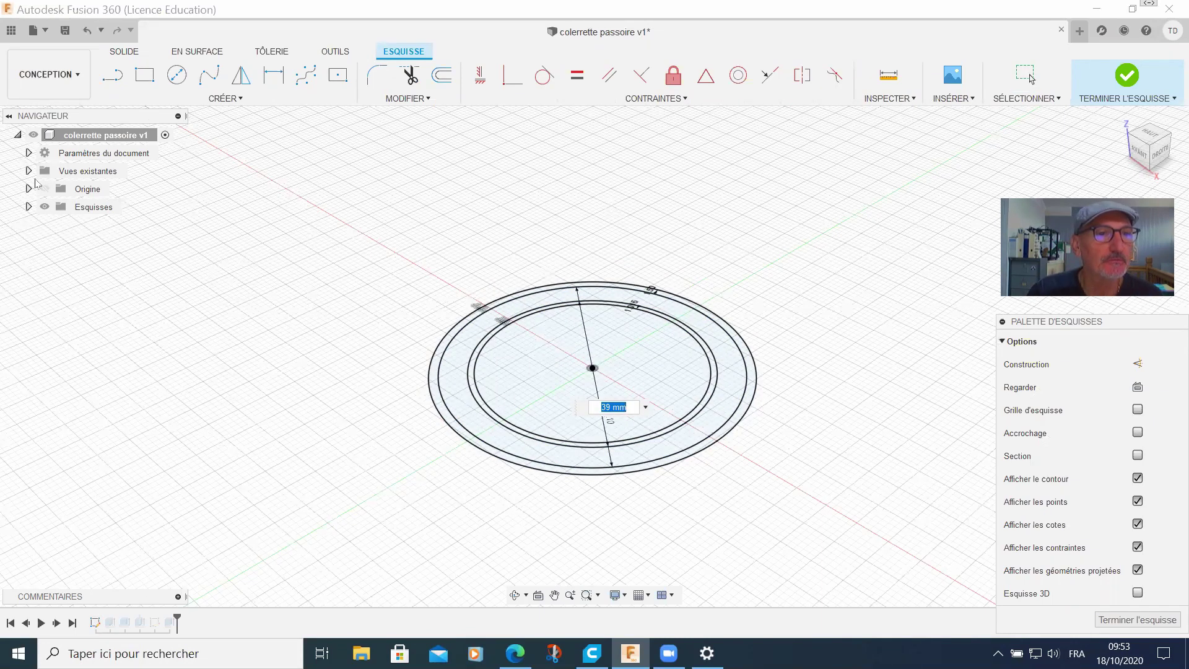
pyautogui.click(28, 171)
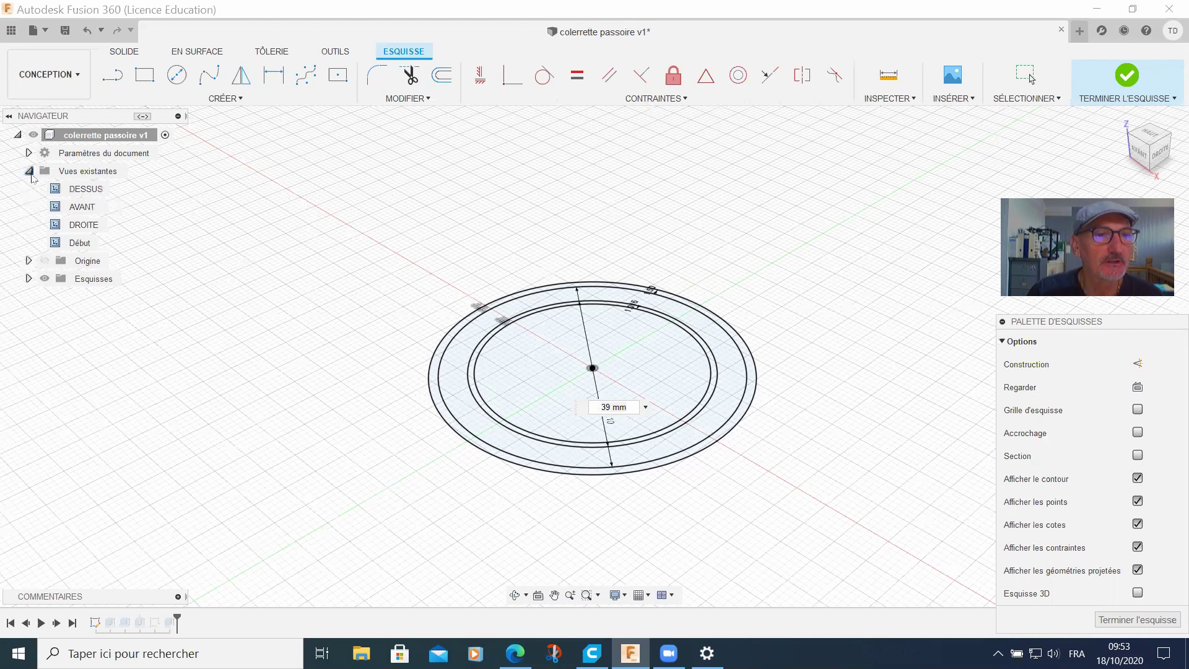
pyautogui.doubleClick(85, 189)
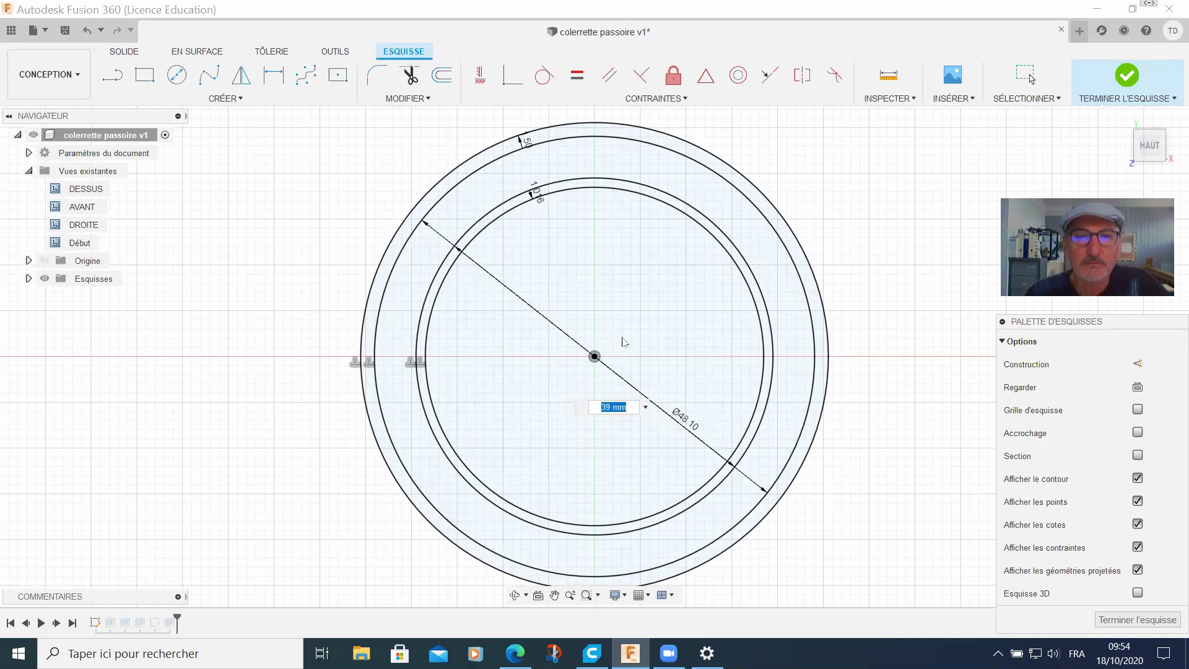
pyautogui.press('Return')
pyautogui.press('Escape')
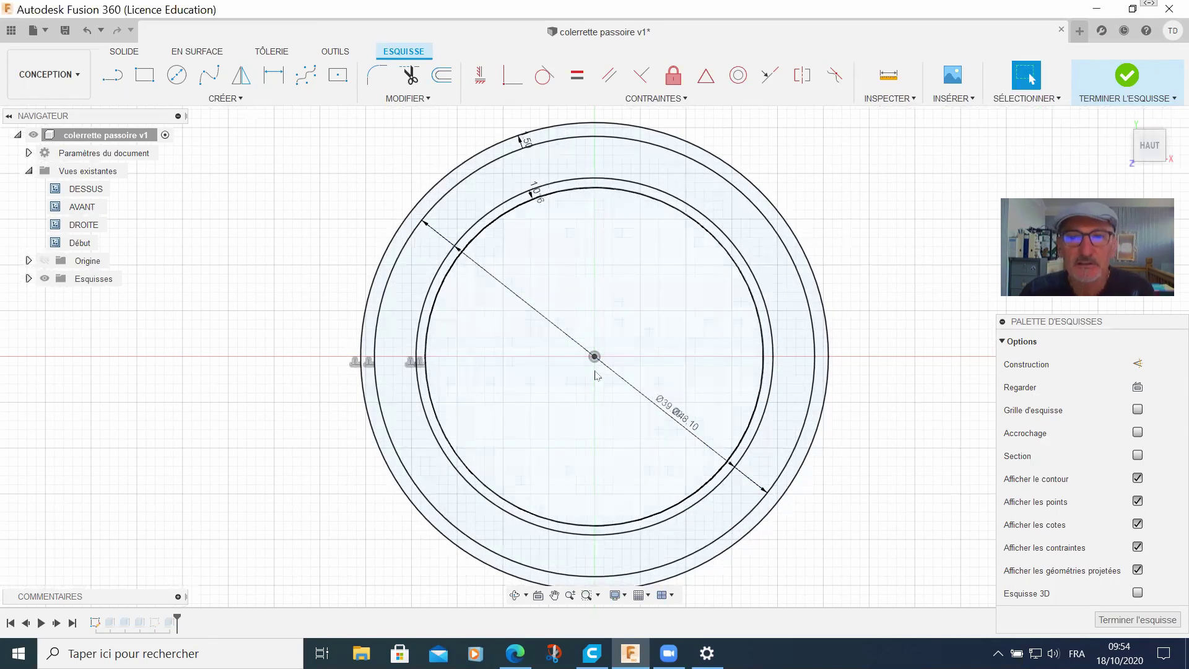
# - Set the diameter of the outer pair's inner circle, the 48.1 mm dimension, to 70.2 mm
pyautogui.doubleClick(444, 241)
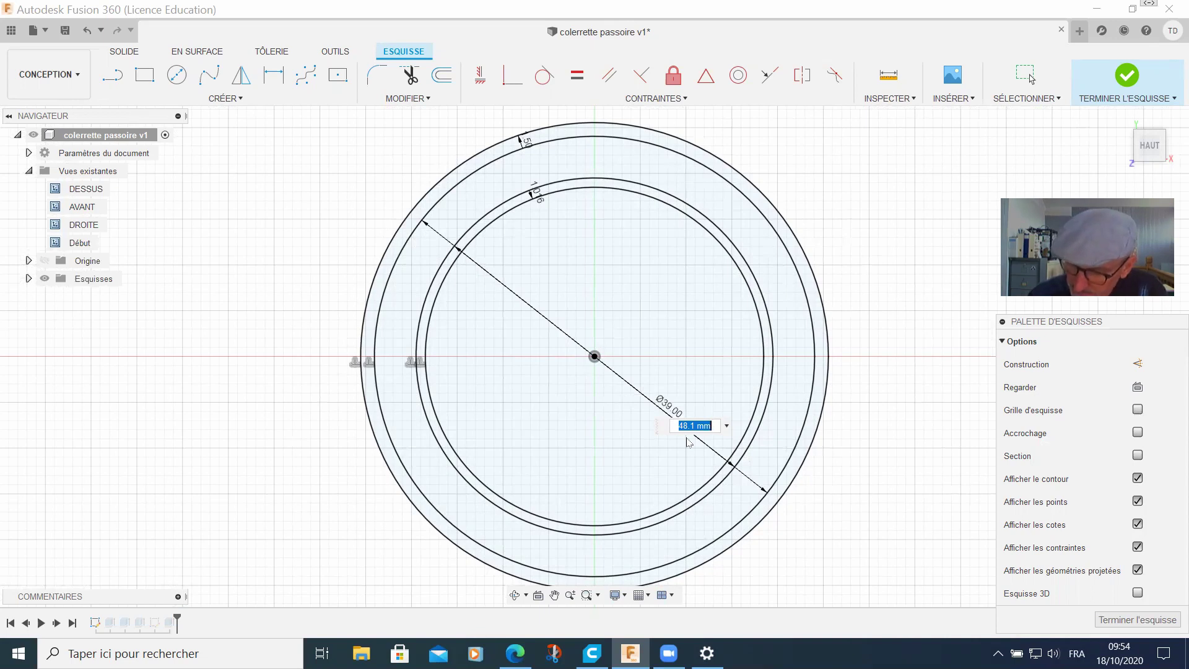
pyautogui.write('70.')
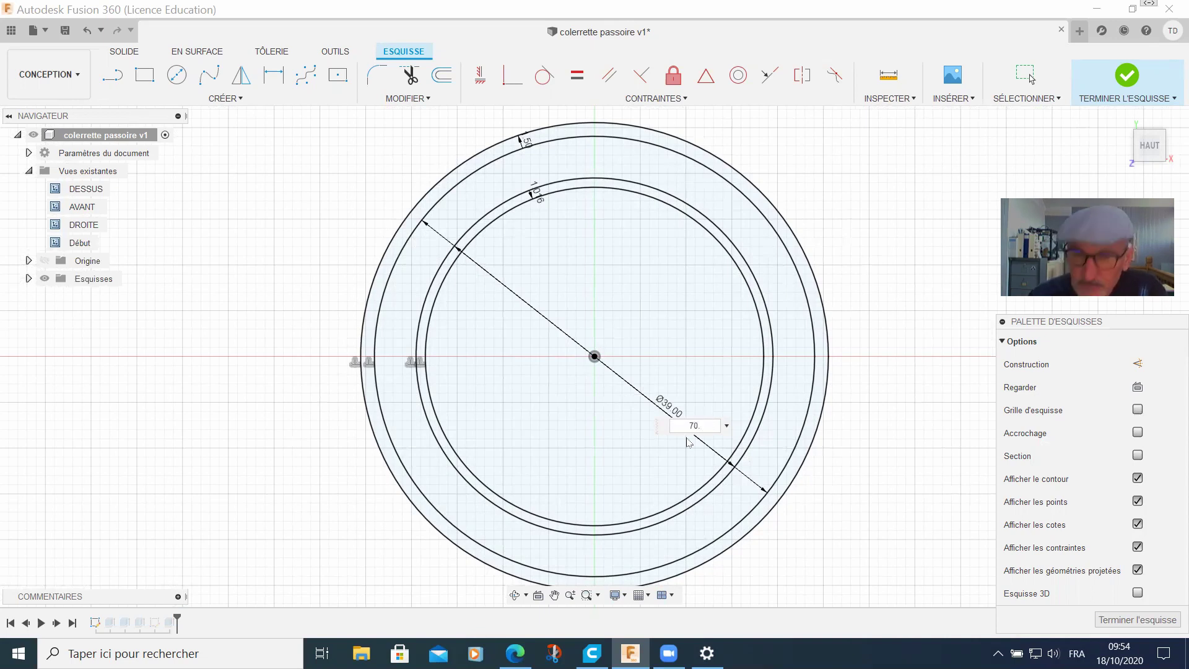
pyautogui.write('2')
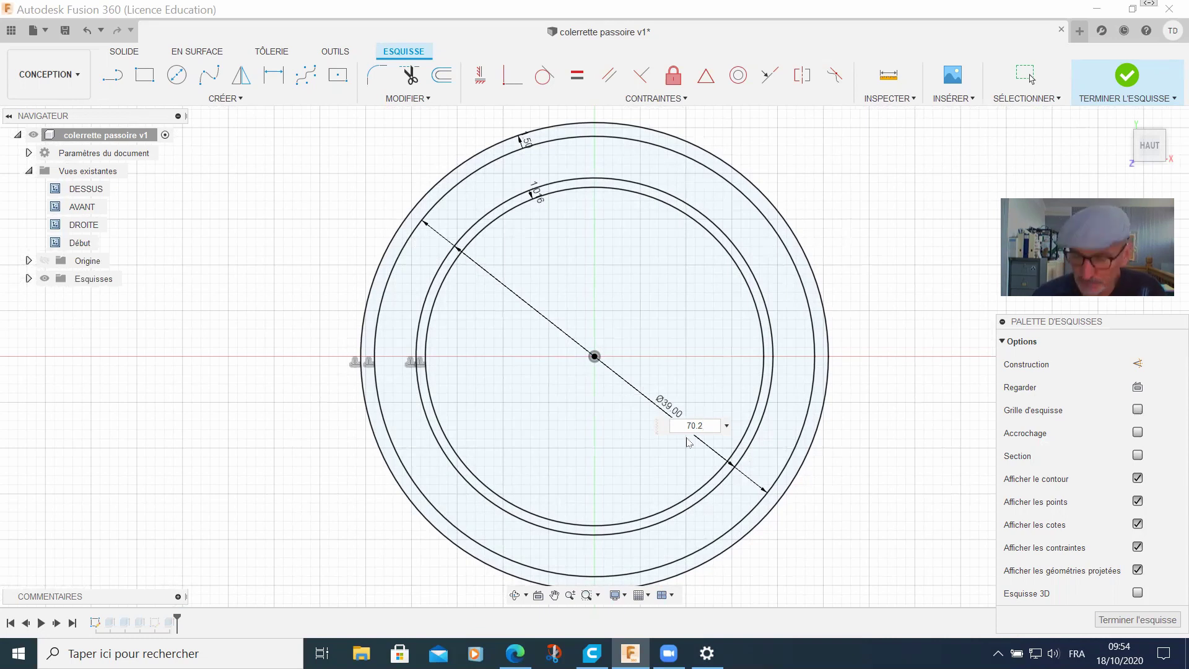
pyautogui.press('Return')
pyautogui.press('Escape')
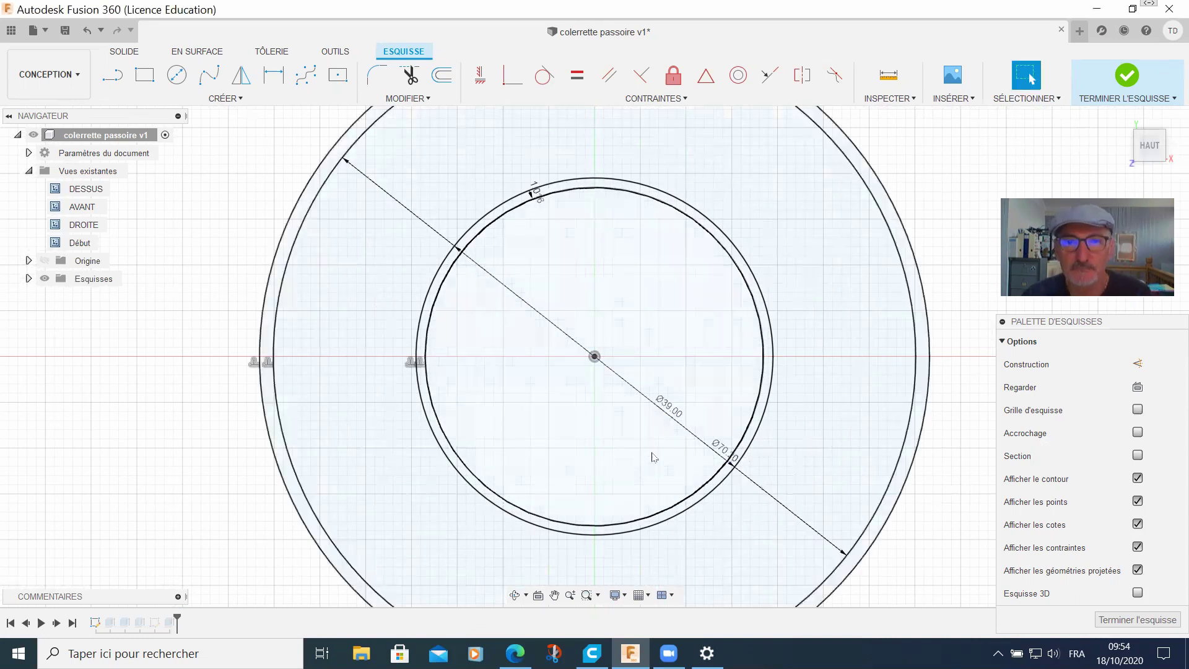
# - Set the diameter of the collar's innermost circle to 61 mm and finish the sketch
pyautogui.scroll(2, 656, 455)
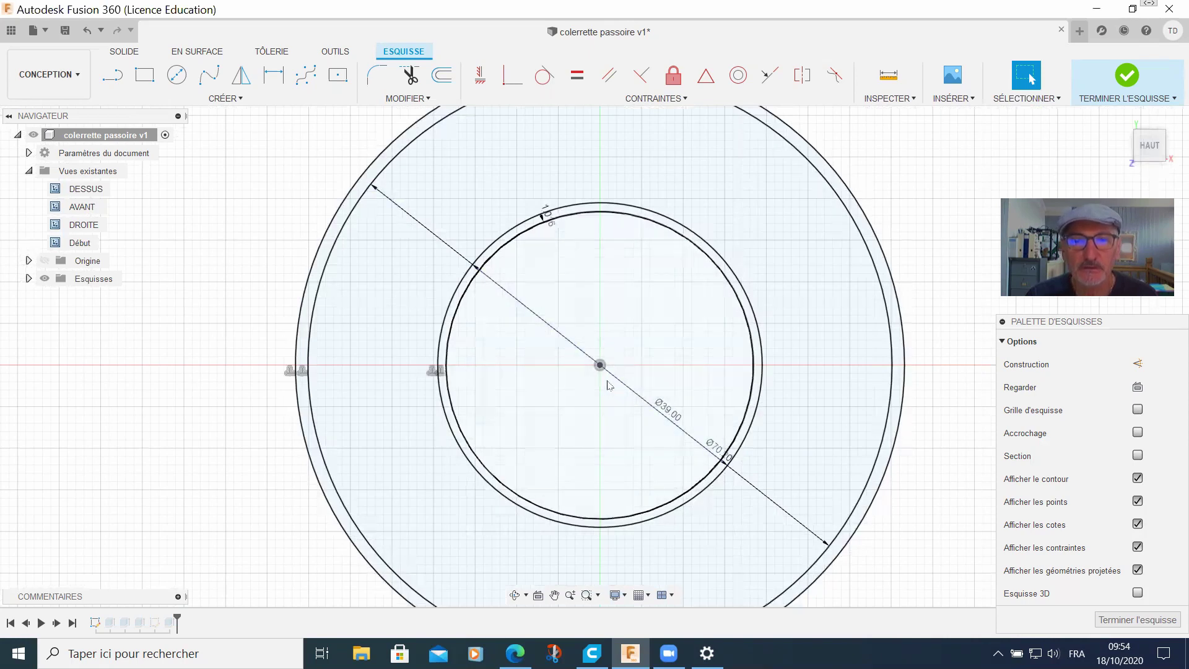
pyautogui.doubleClick(583, 353)
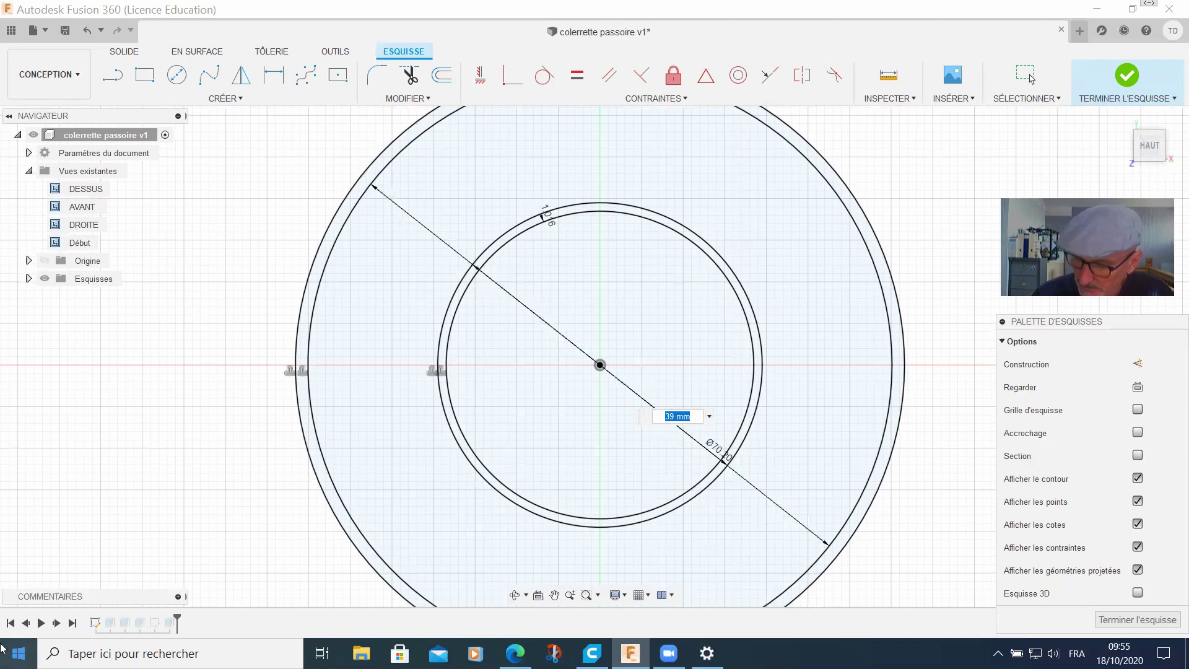
pyautogui.write('61')
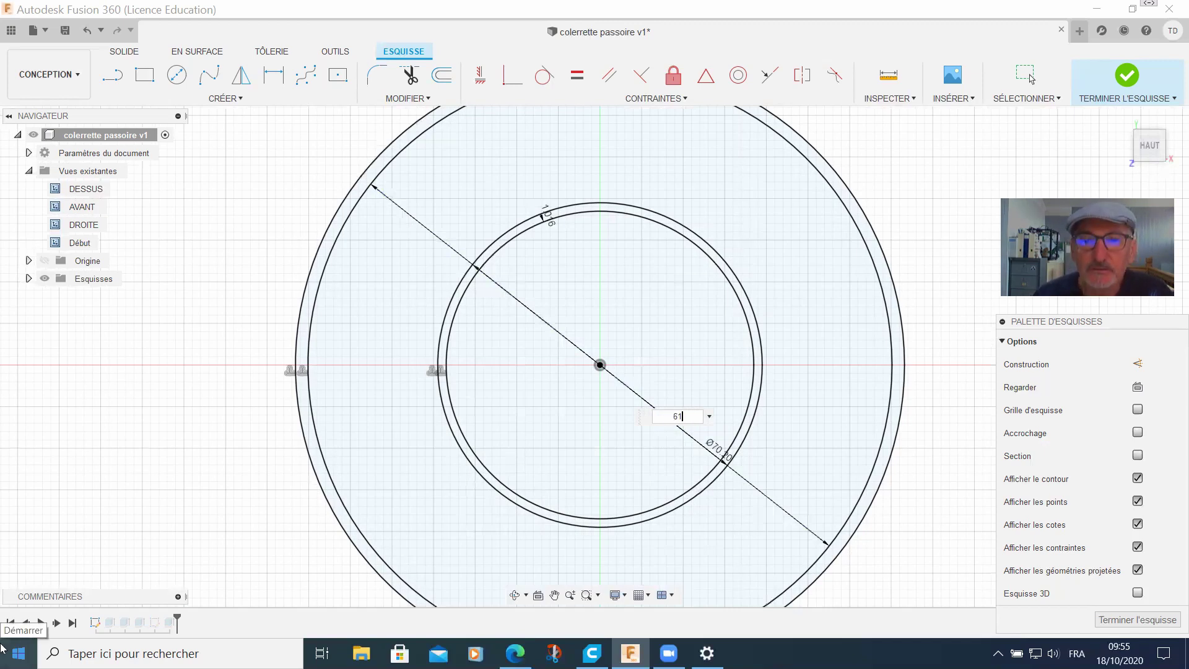
pyautogui.press('Return')
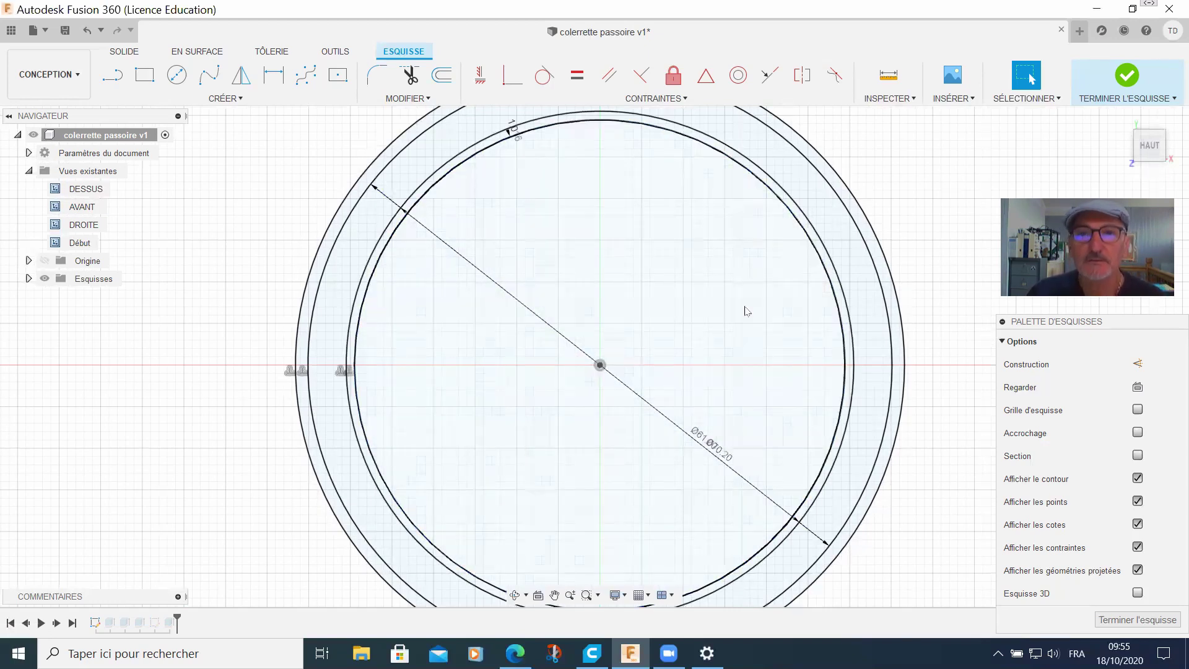
pyautogui.scroll(-4, 746, 311)
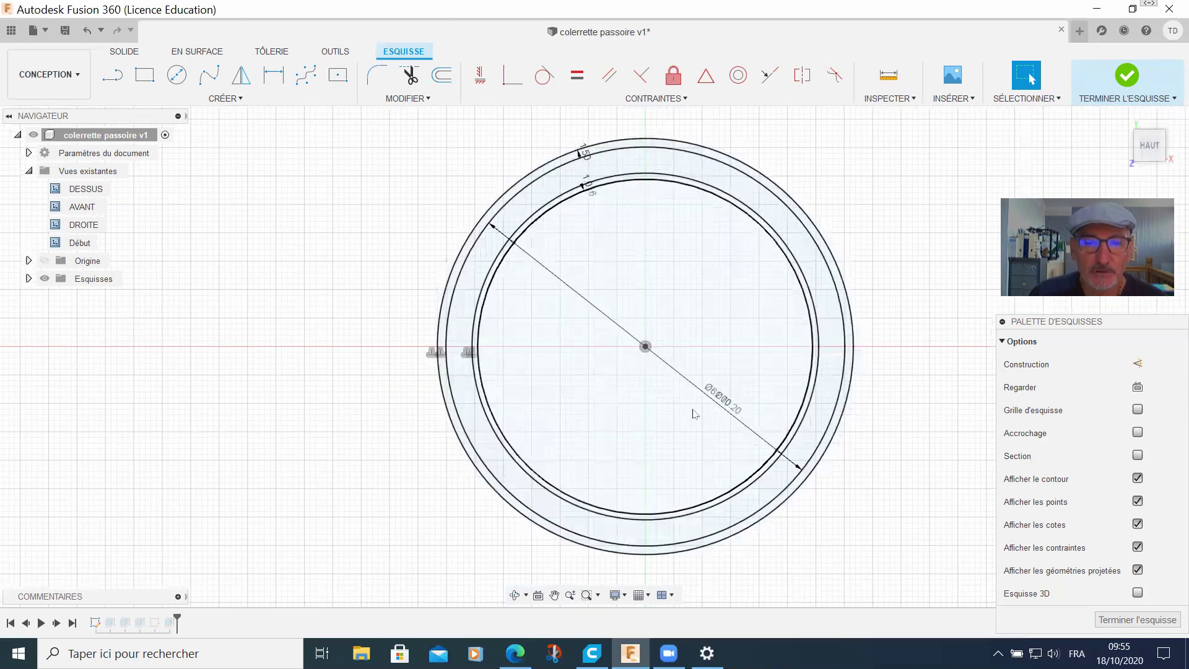
pyautogui.click(1127, 620)
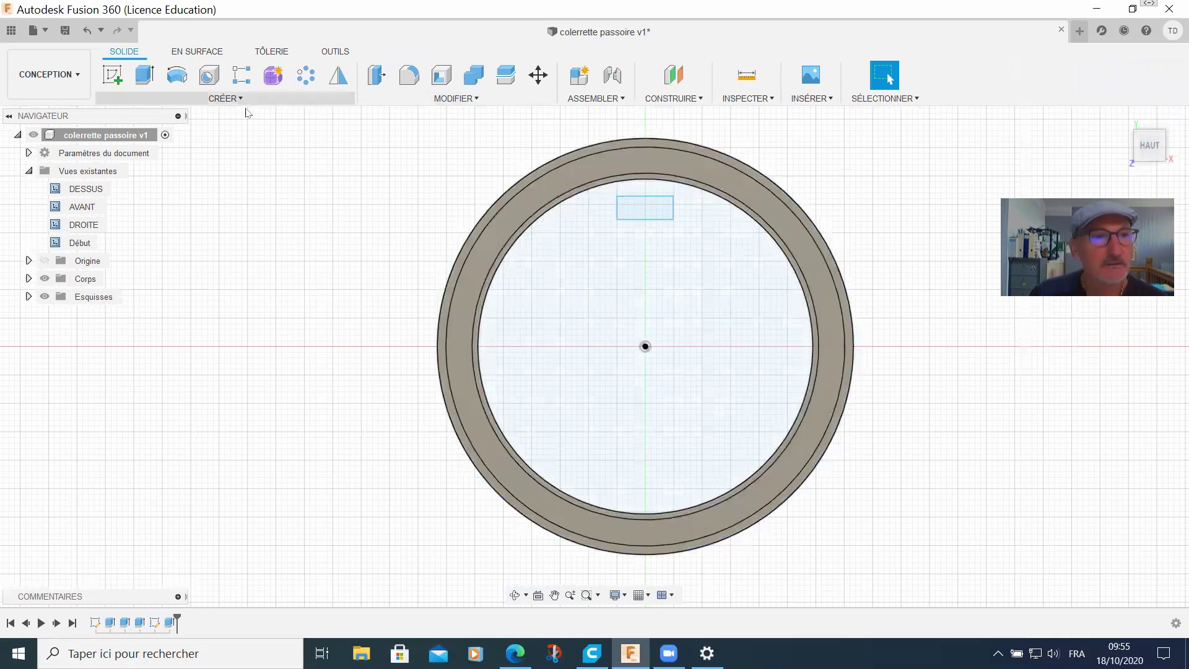
# - Delete the four sides of the small sketch rectangle inside the collar's opening
pyautogui.moveTo(595, 357)
pyautogui.keyDown('shift'); pyautogui.mouseDown(button='middle')
pyautogui.moveTo(663, 316)
pyautogui.moveTo(625, 338)
pyautogui.moveTo(623, 369)
pyautogui.moveTo(642, 373)
pyautogui.mouseUp(button='middle'); pyautogui.keyUp('shift')
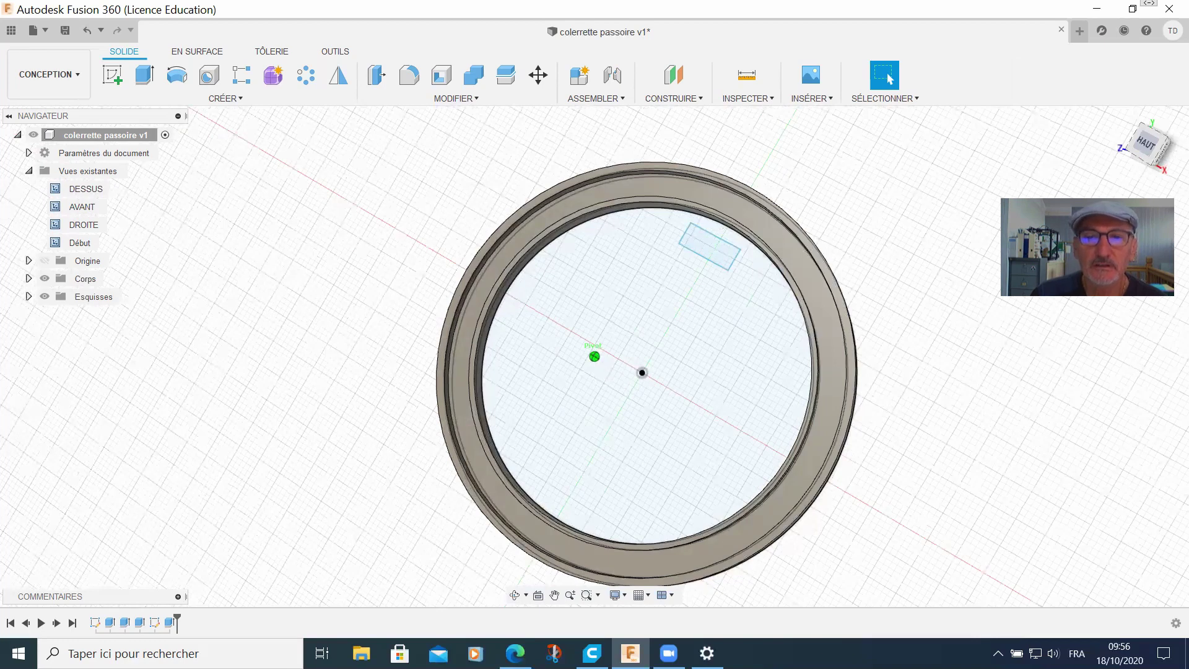
pyautogui.click(706, 261)
pyautogui.click(711, 243)
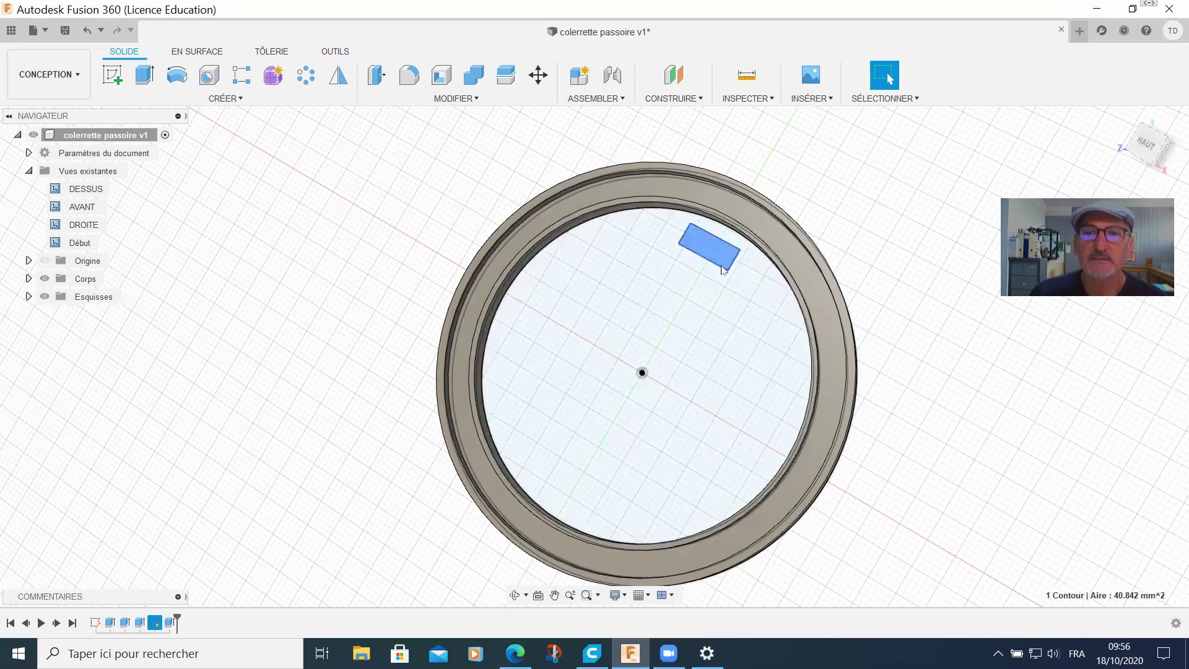
pyautogui.rightClick(715, 249)
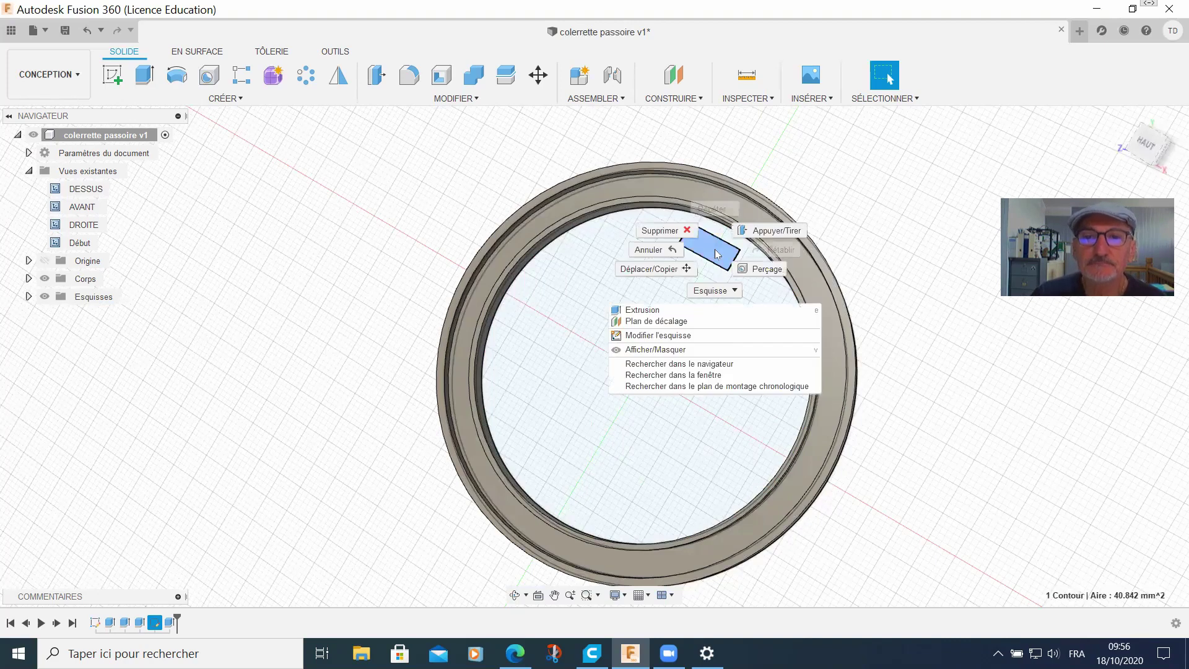
pyautogui.click(675, 230)
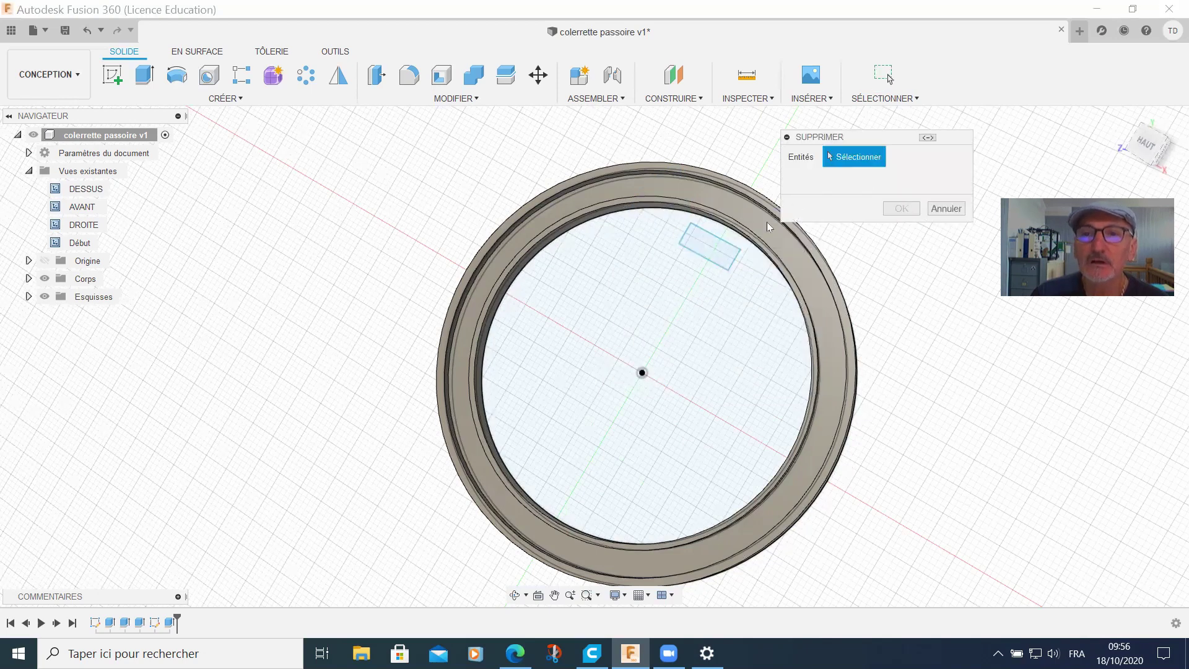
pyautogui.click(713, 235)
pyautogui.click(688, 246)
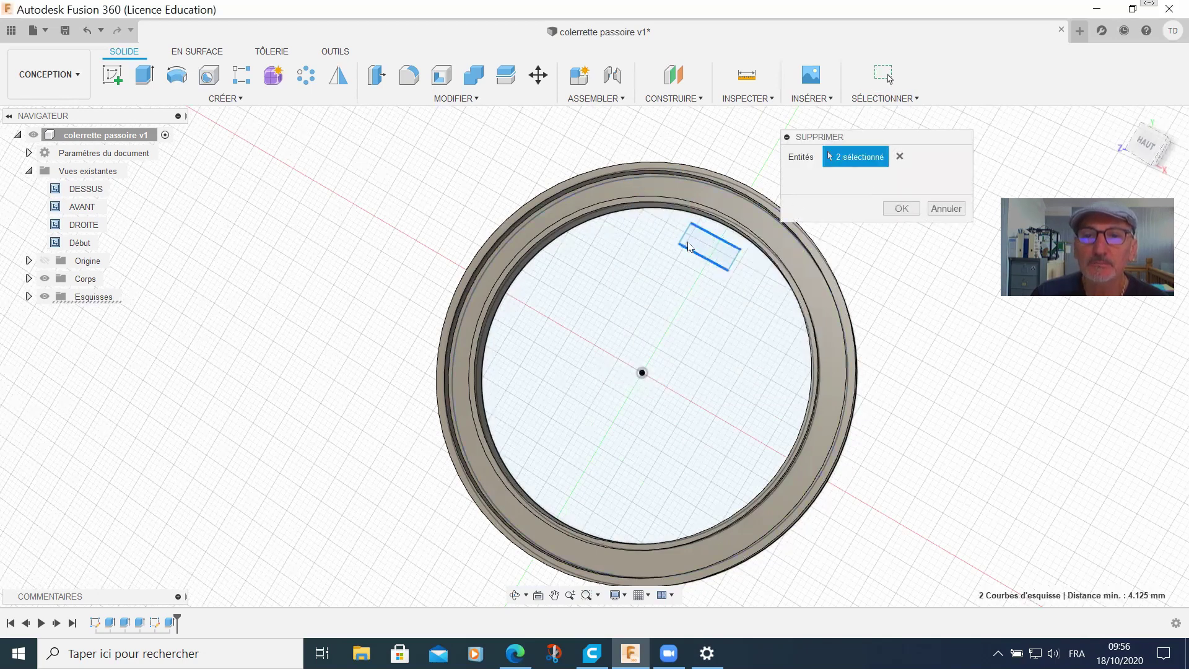
pyautogui.click(706, 257)
pyautogui.click(736, 260)
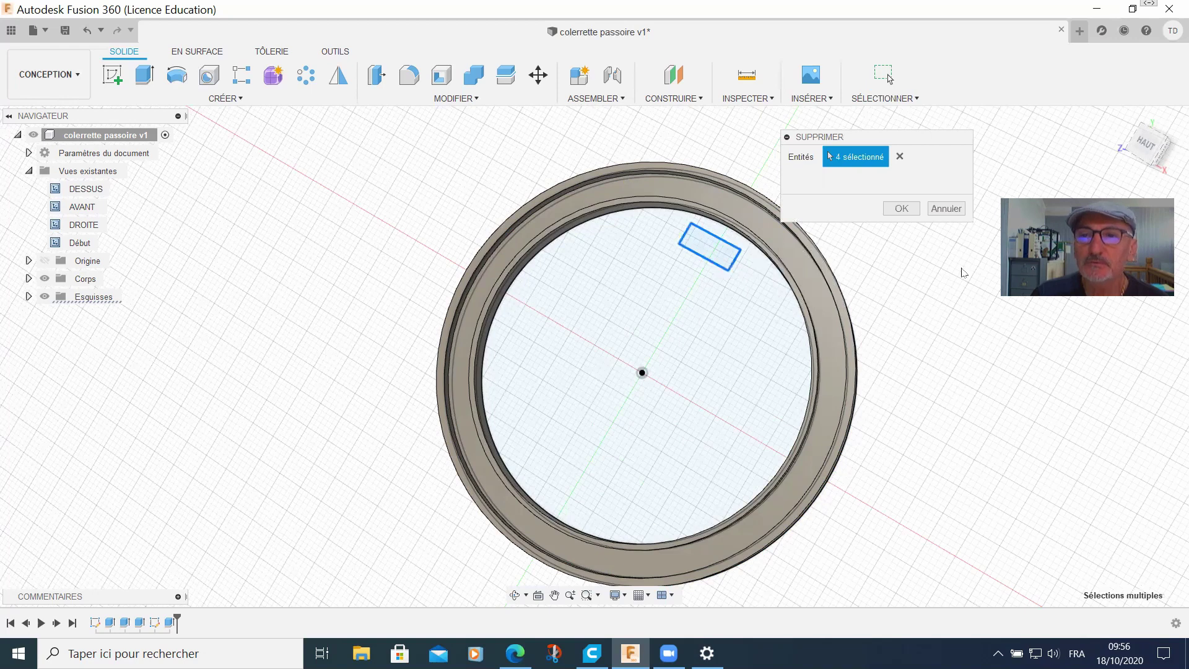
pyautogui.click(902, 208)
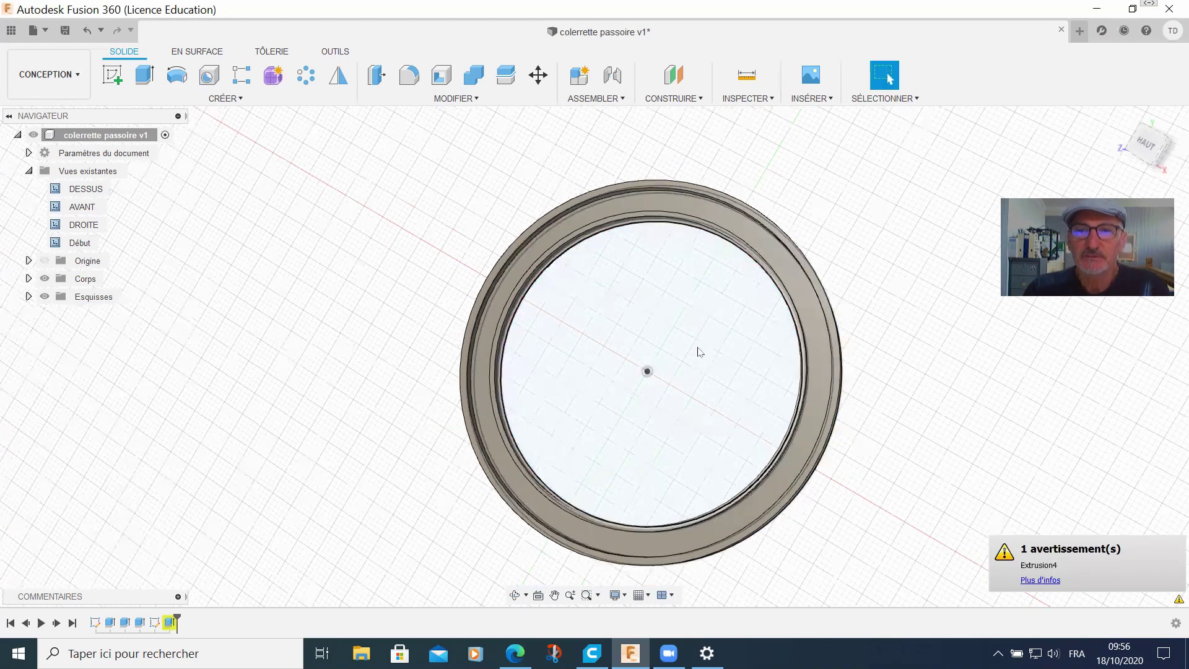
pyautogui.doubleClick(86, 189)
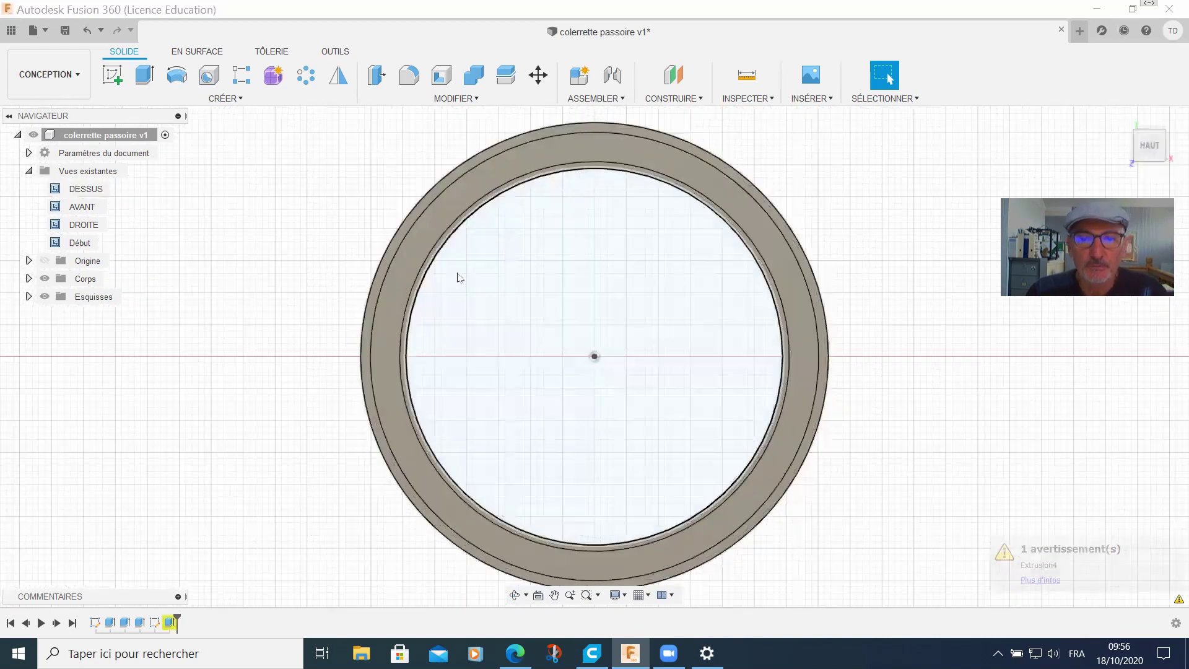
pyautogui.scroll(-1, 461, 298)
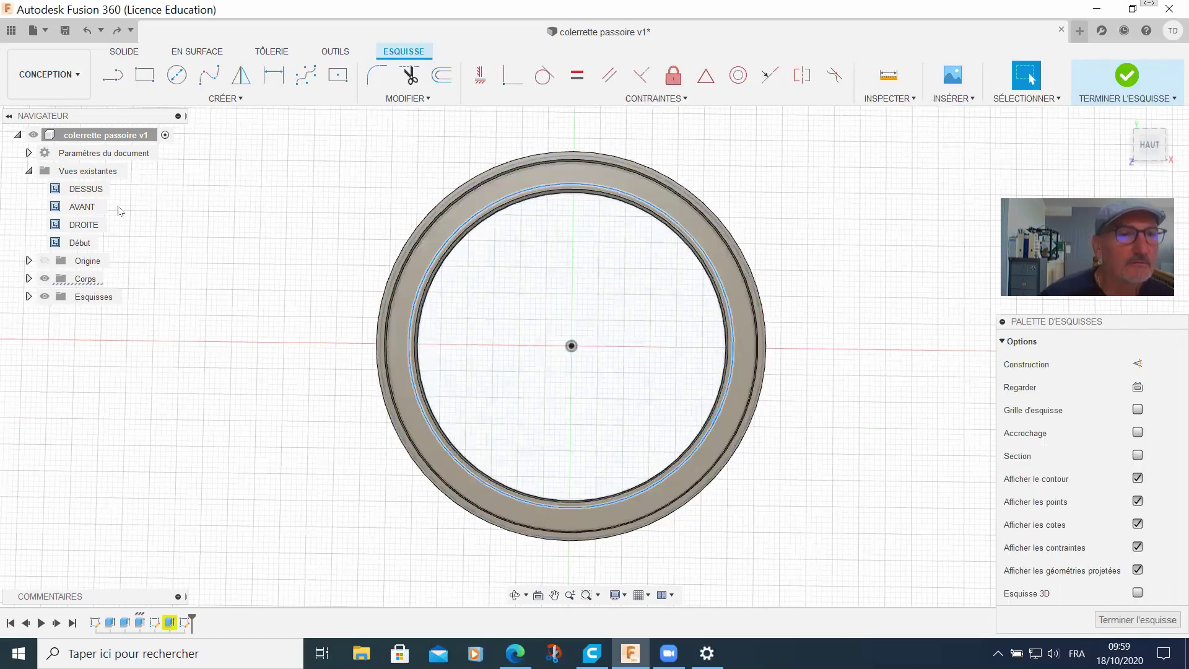
pyautogui.click(93, 209)
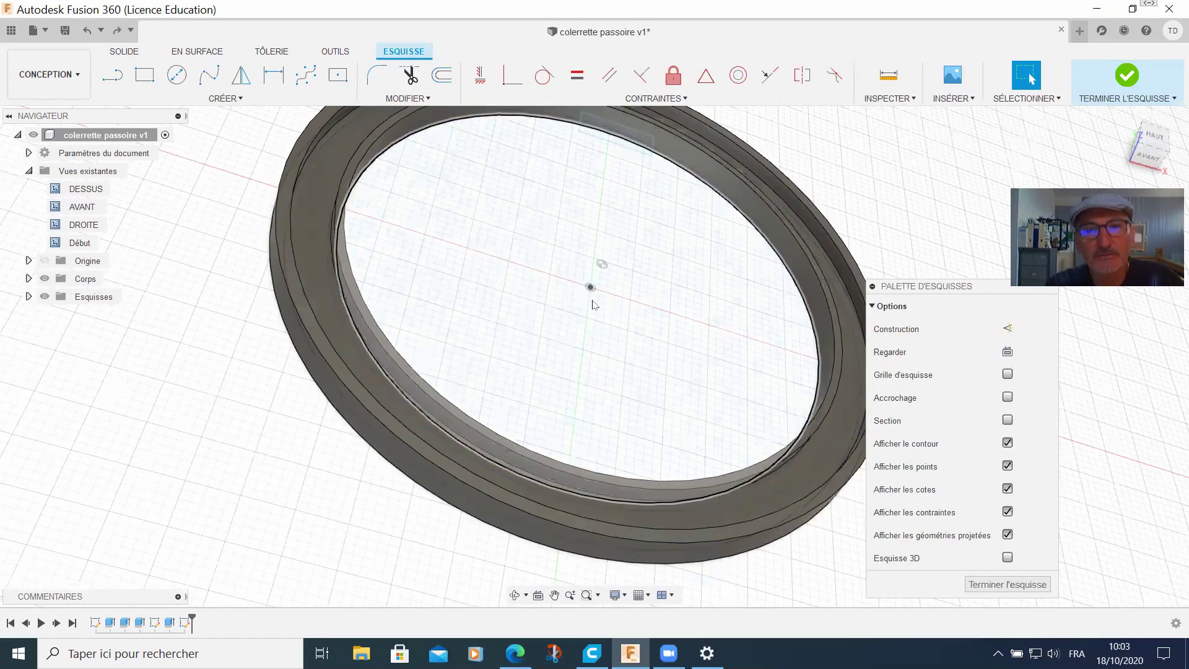
# - Sketch a rectangle 10.15 mm wide and 15 mm long crossing the front of the collar ring
pyautogui.click(145, 75)
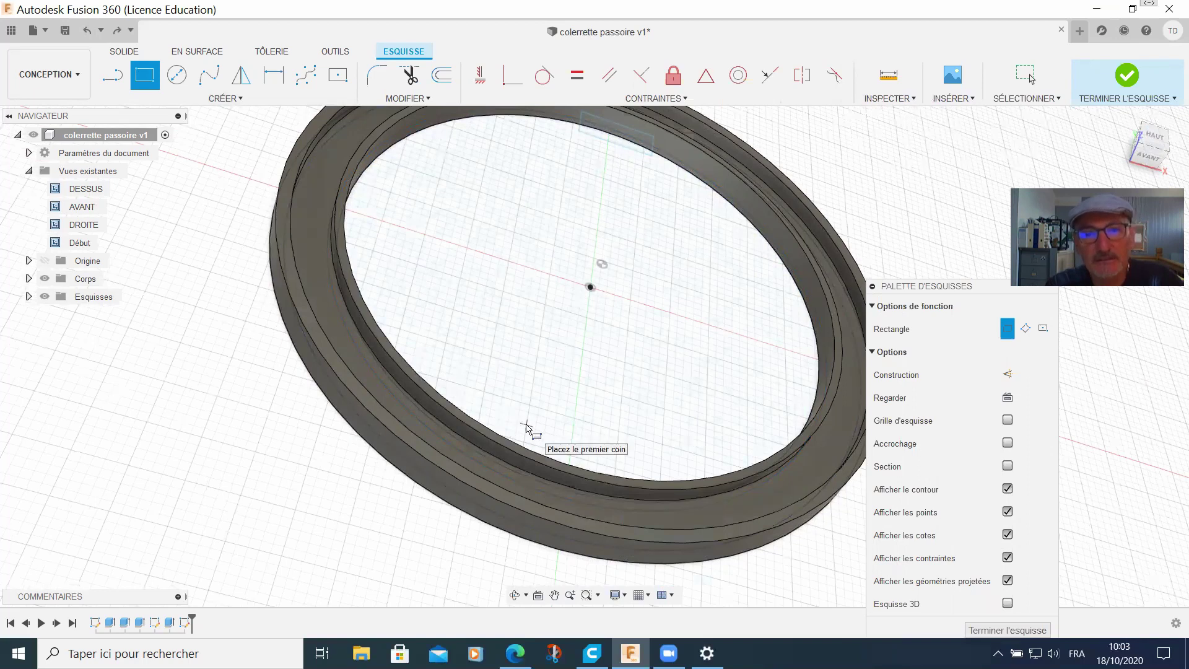
pyautogui.click(527, 427)
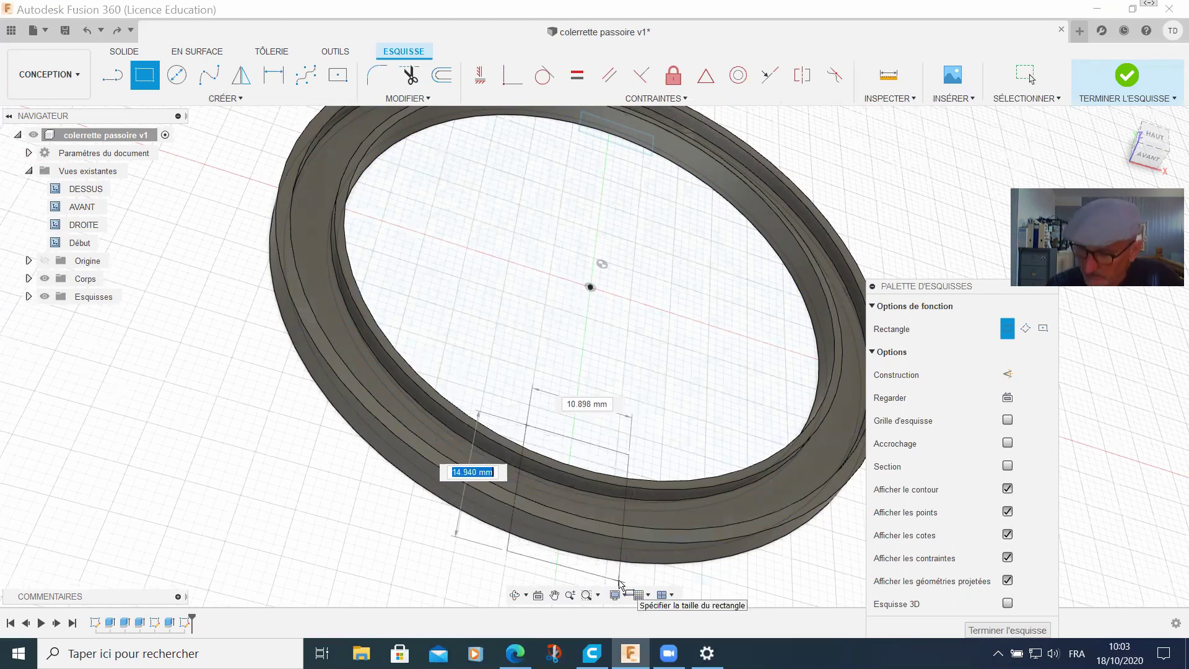
pyautogui.write('15')
pyautogui.press('Tab')
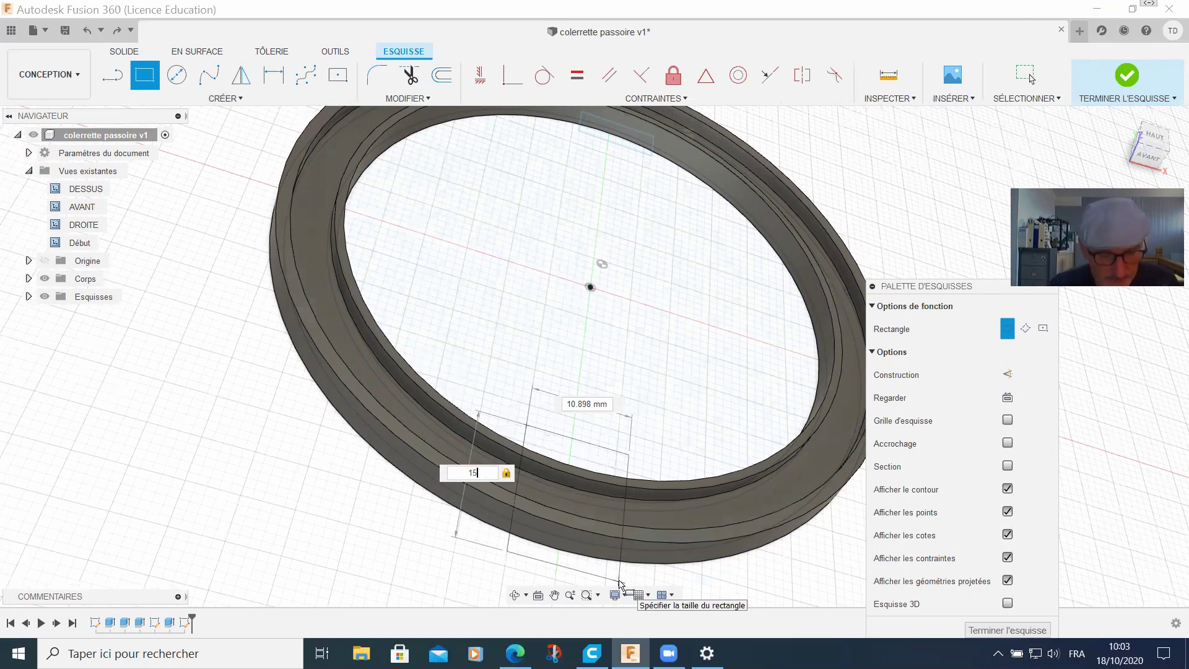
pyautogui.press('Tab')
pyautogui.write('10')
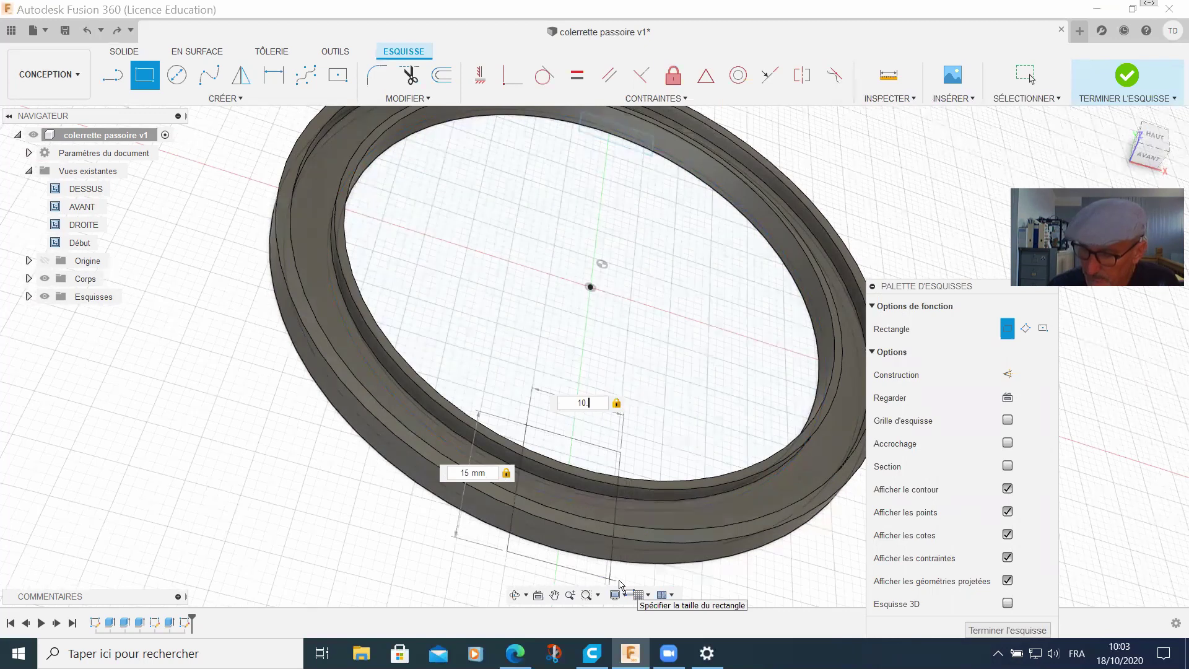
pyautogui.write('.')
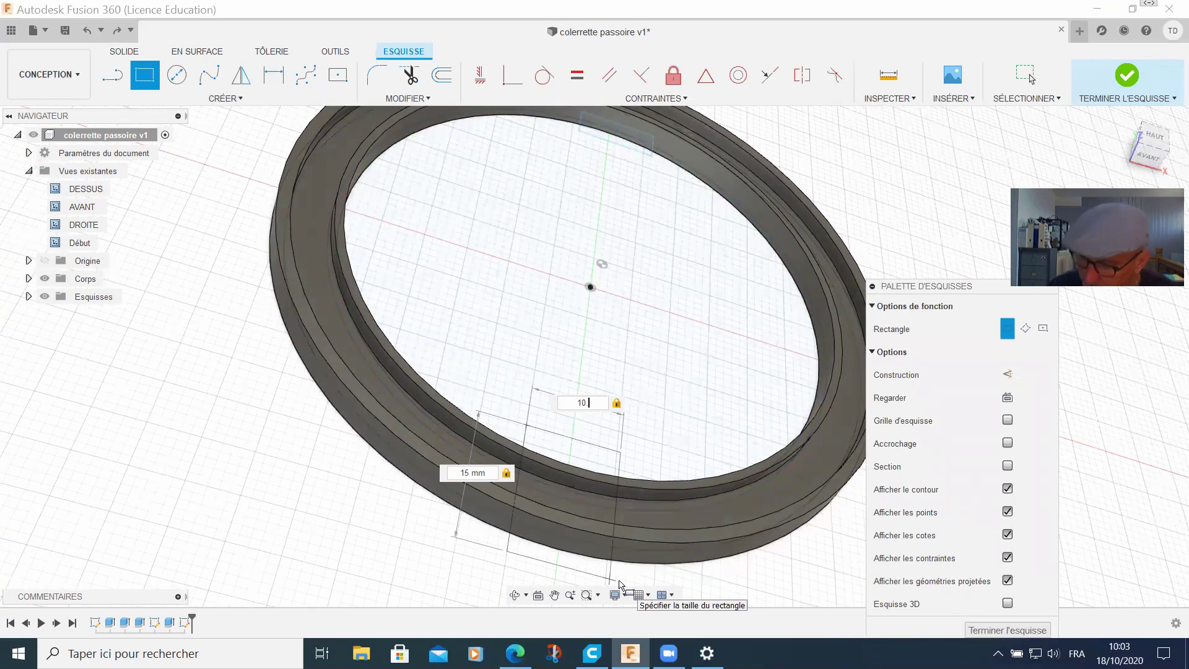
pyautogui.write('1')
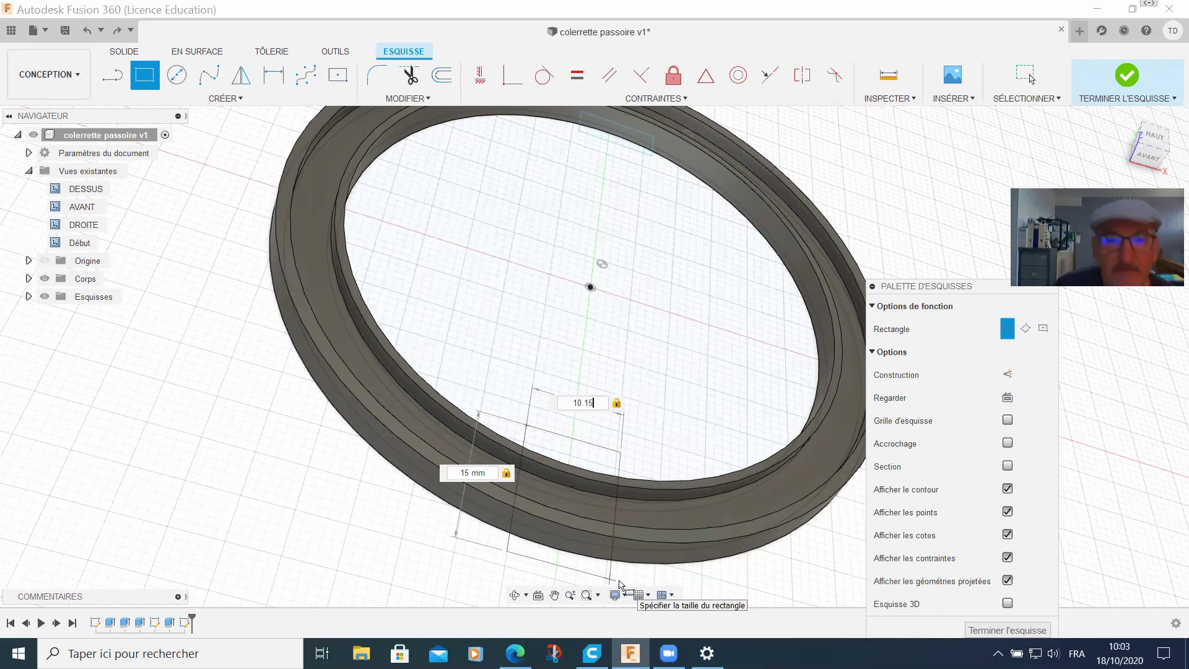
pyautogui.write('5')
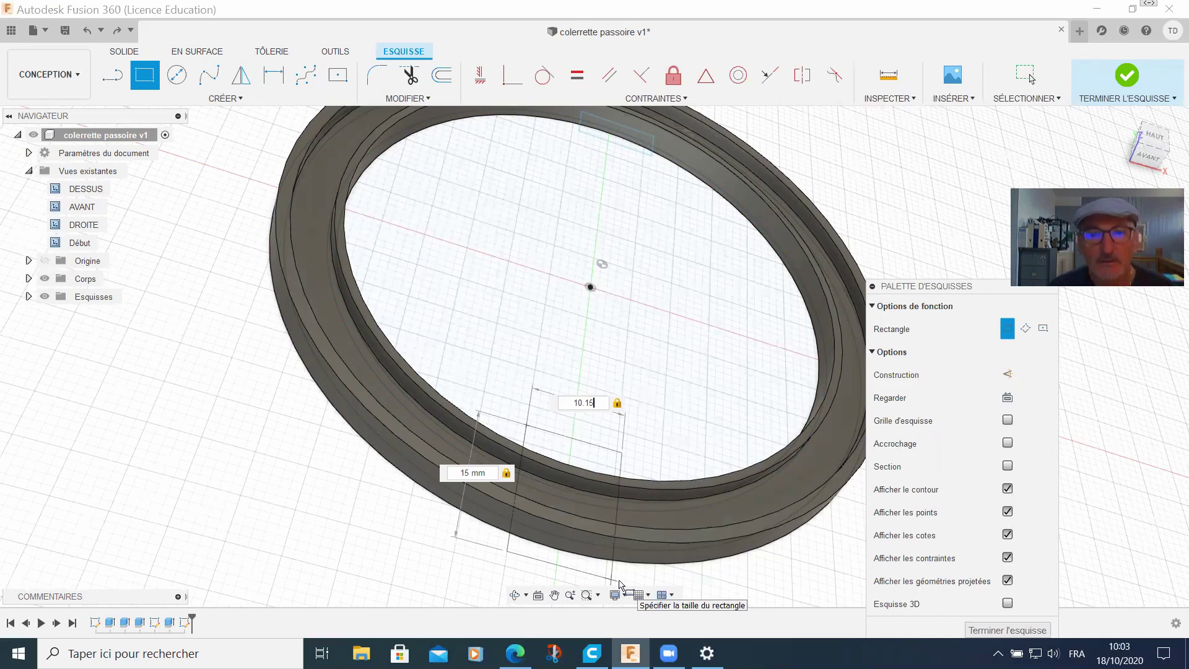
pyautogui.press('Return')
pyautogui.press('Escape')
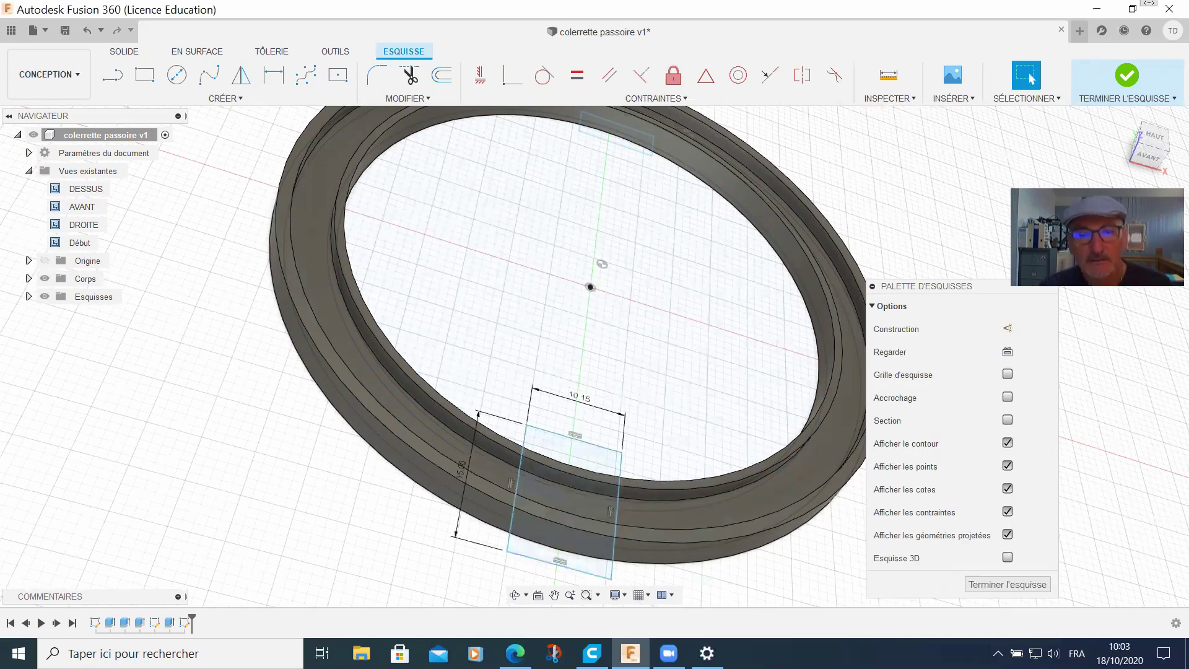
# - Extrude the front rectangle as a cut into the collar ring to form the notch for the handle
pyautogui.click(592, 496)
pyautogui.press('e')
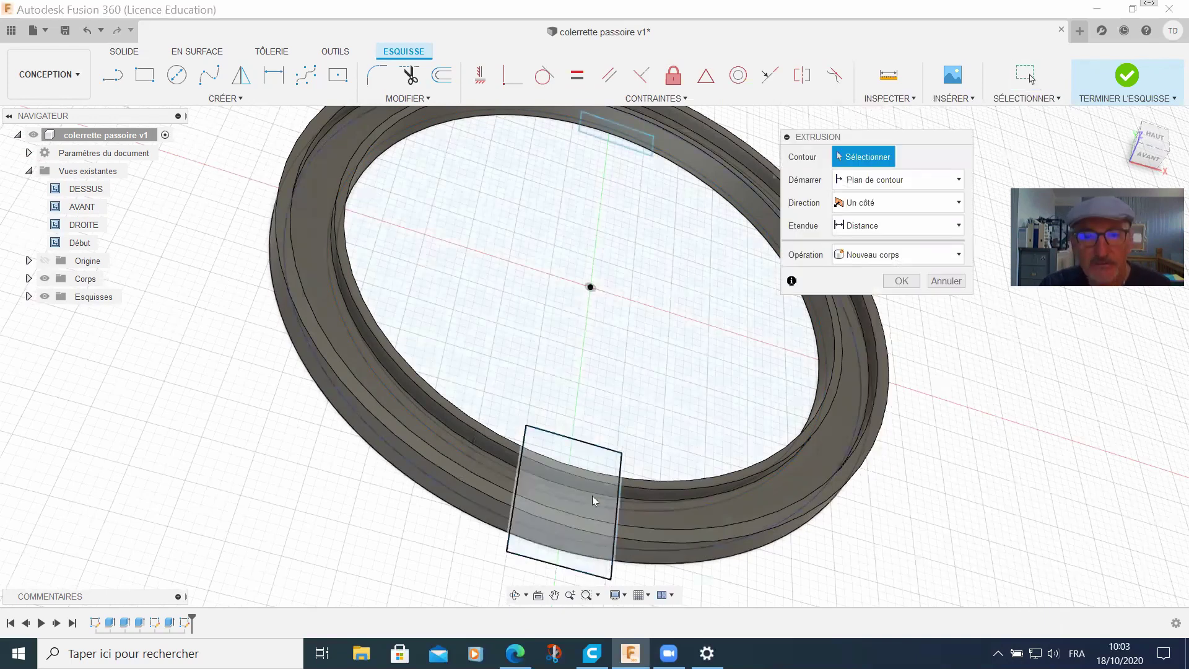
pyautogui.moveTo(571, 487); pyautogui.dragTo(571, 512)
pyautogui.press('Return')
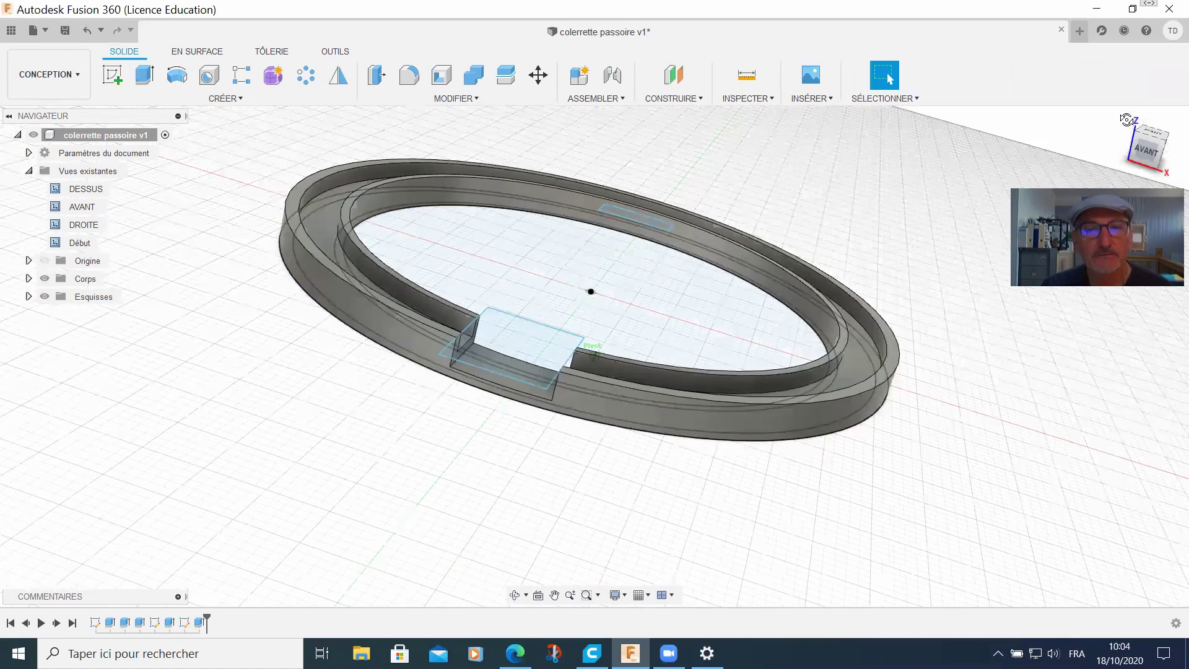
pyautogui.keyDown('shift'); pyautogui.moveTo(1127, 119); pyautogui.dragTo(1091, 163, button='middle'); pyautogui.keyUp('shift')
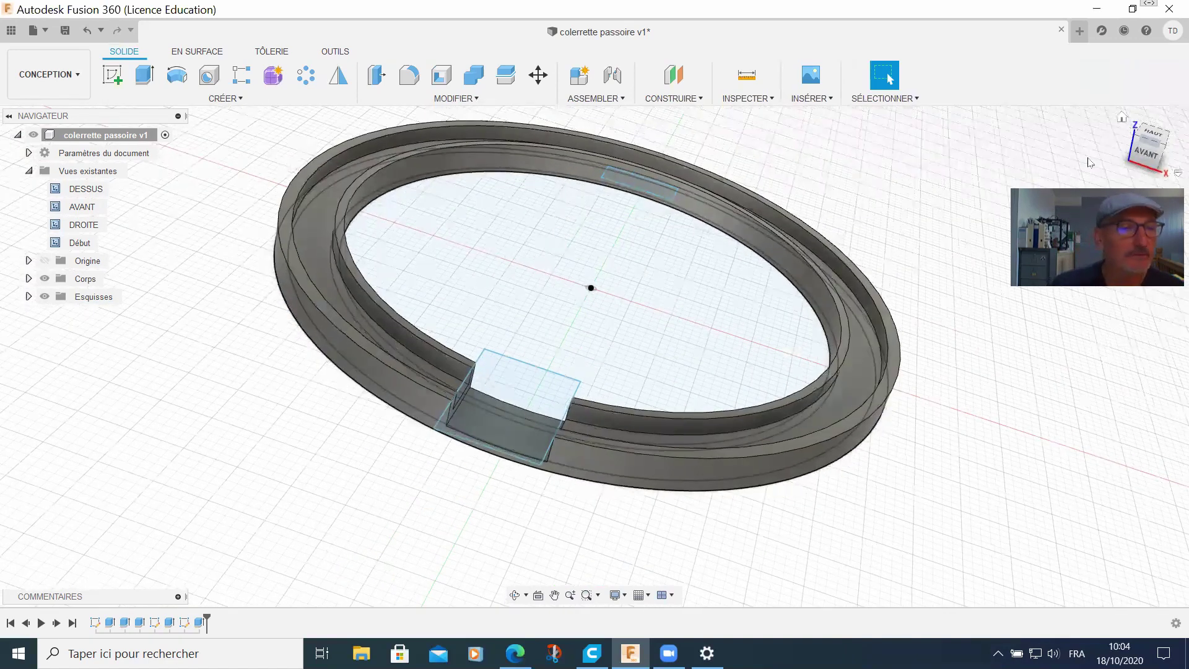
# - Export the collar body as an STL file named colerette2 in the Objets 3D folder
pyautogui.click(28, 278)
pyautogui.click(99, 297)
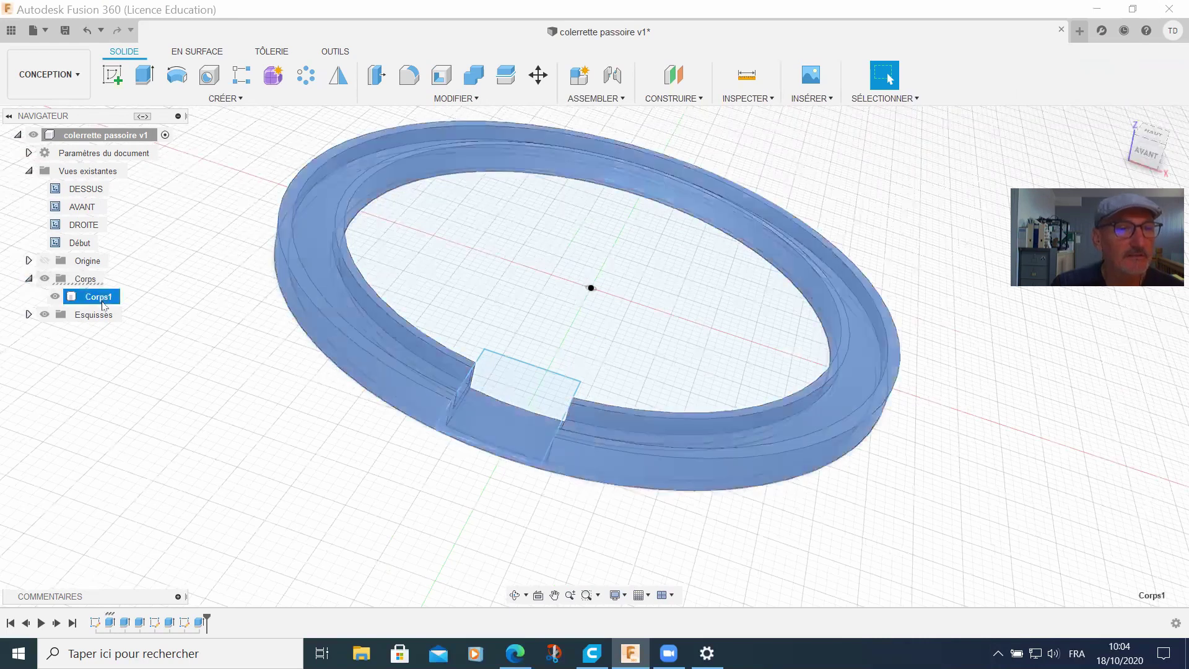
pyautogui.rightClick(103, 304)
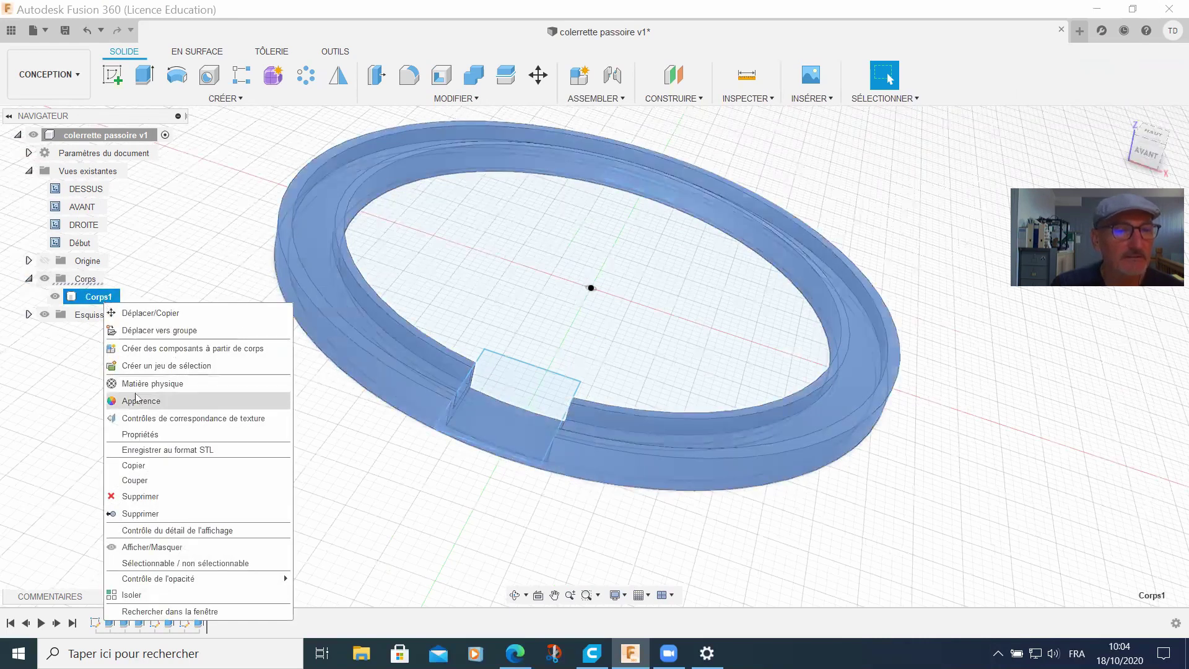
pyautogui.click(168, 451)
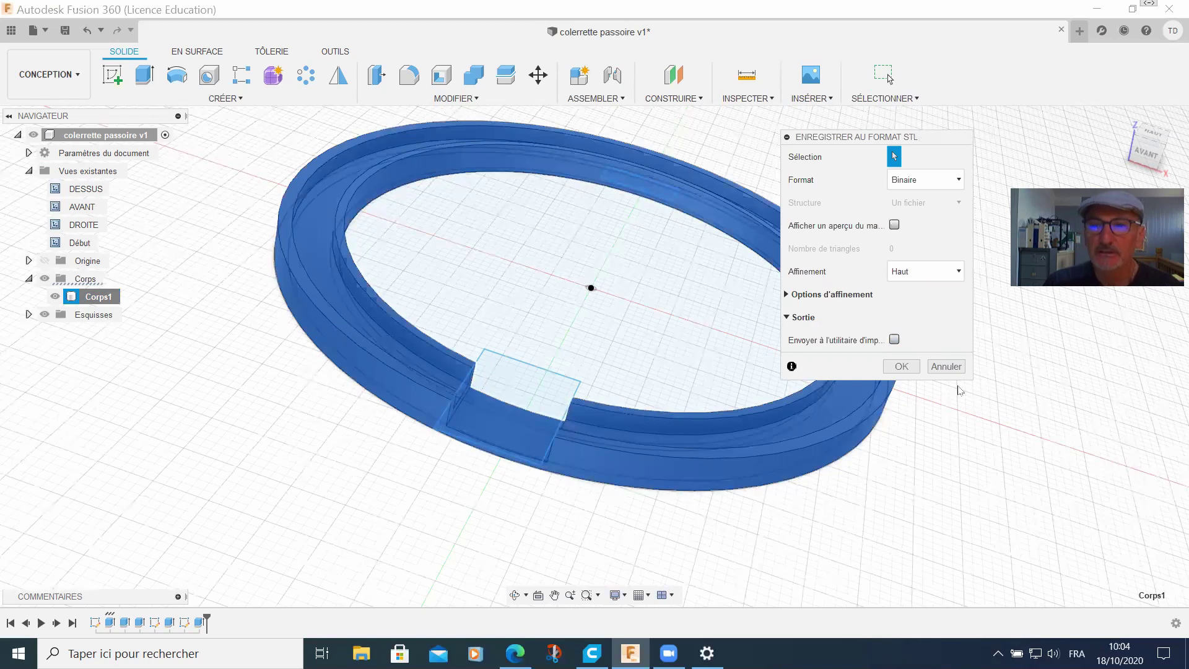
pyautogui.click(902, 367)
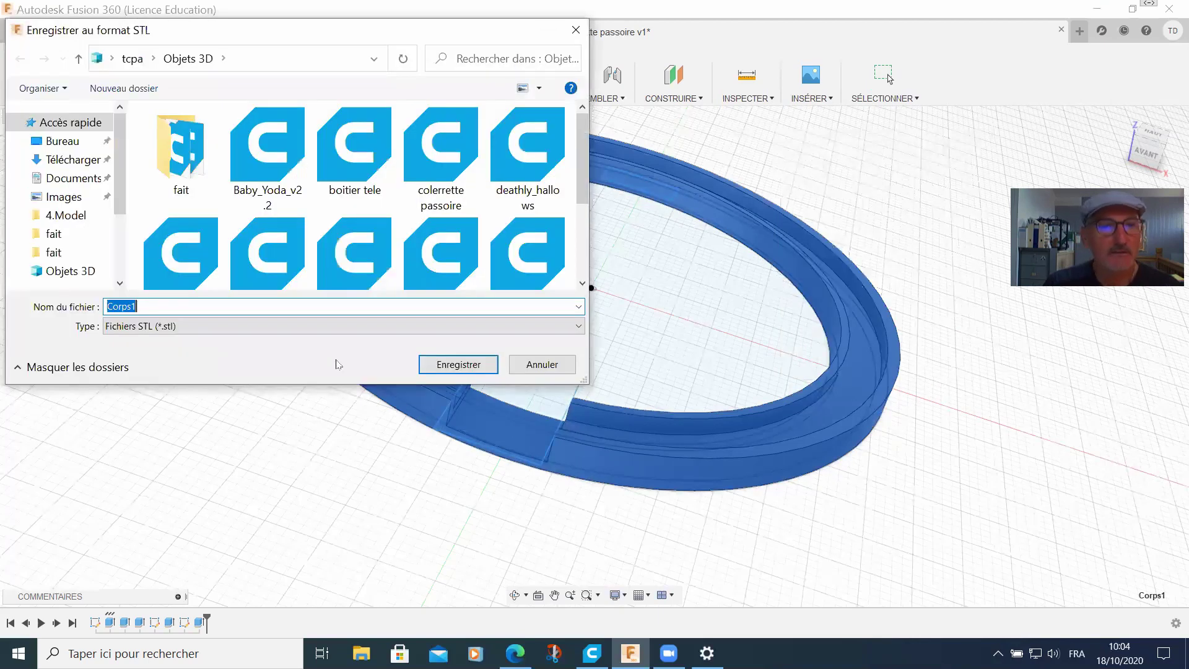
pyautogui.write('co')
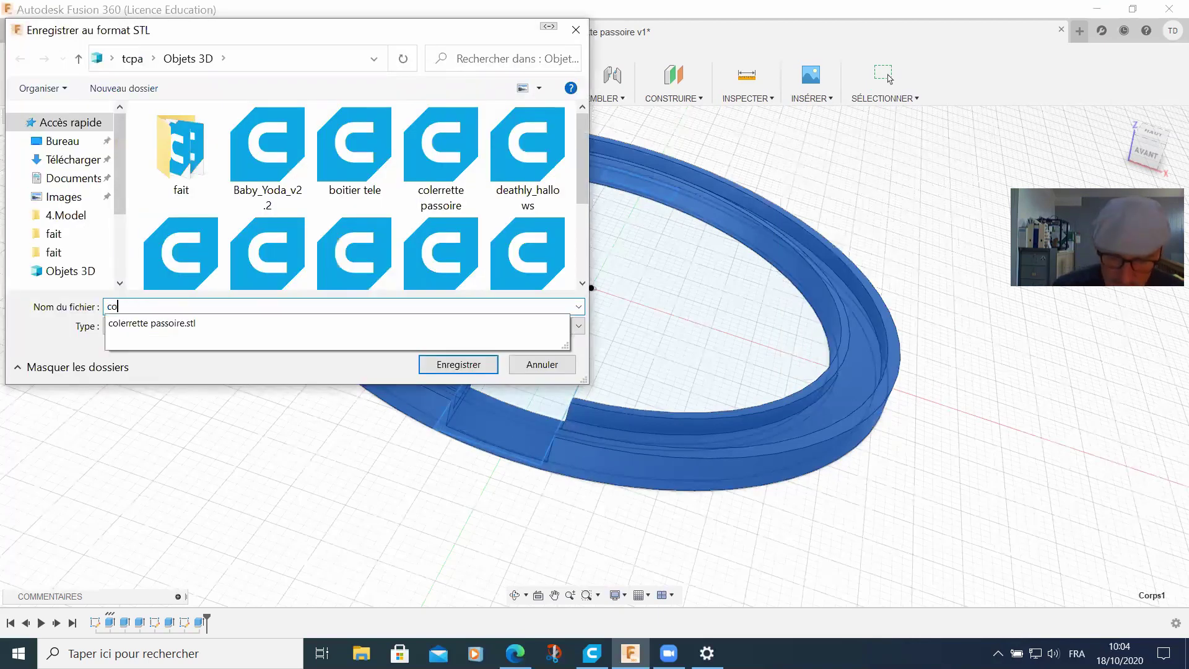
pyautogui.write('ler')
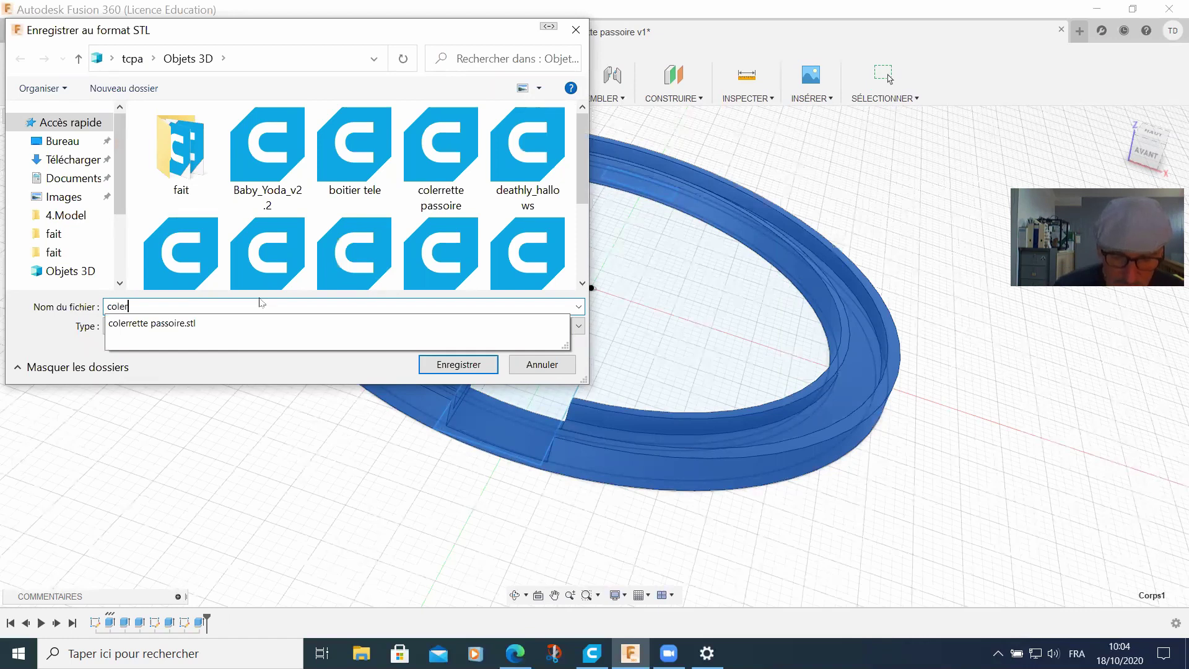
pyautogui.write('ette2')
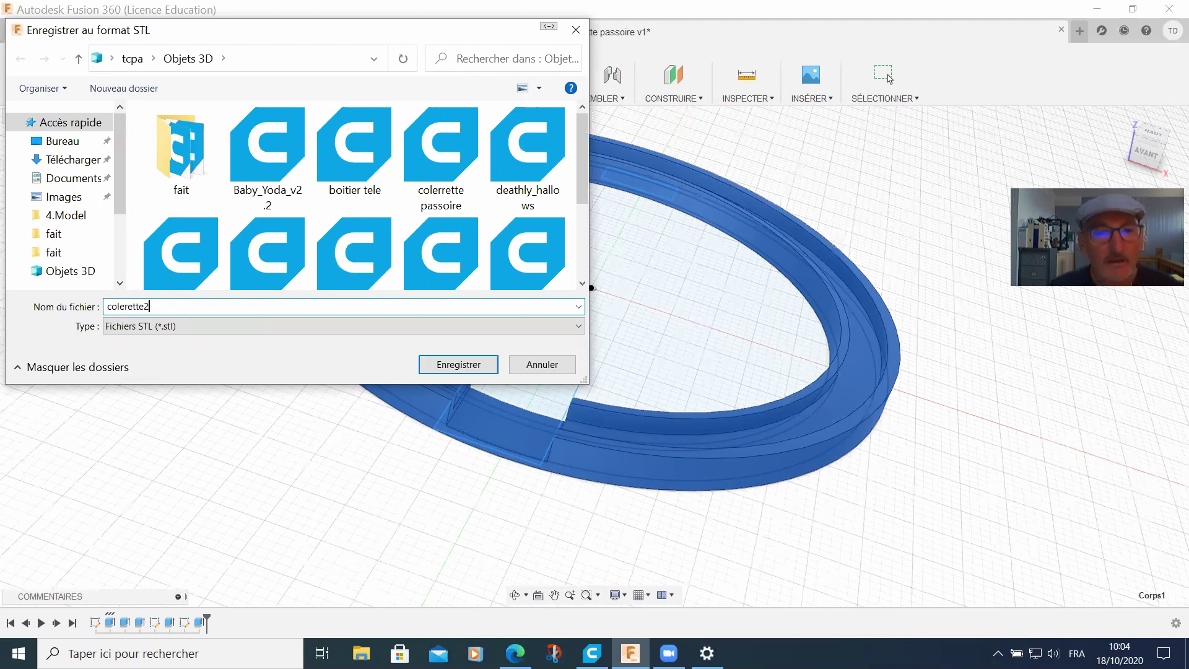
pyautogui.click(456, 366)
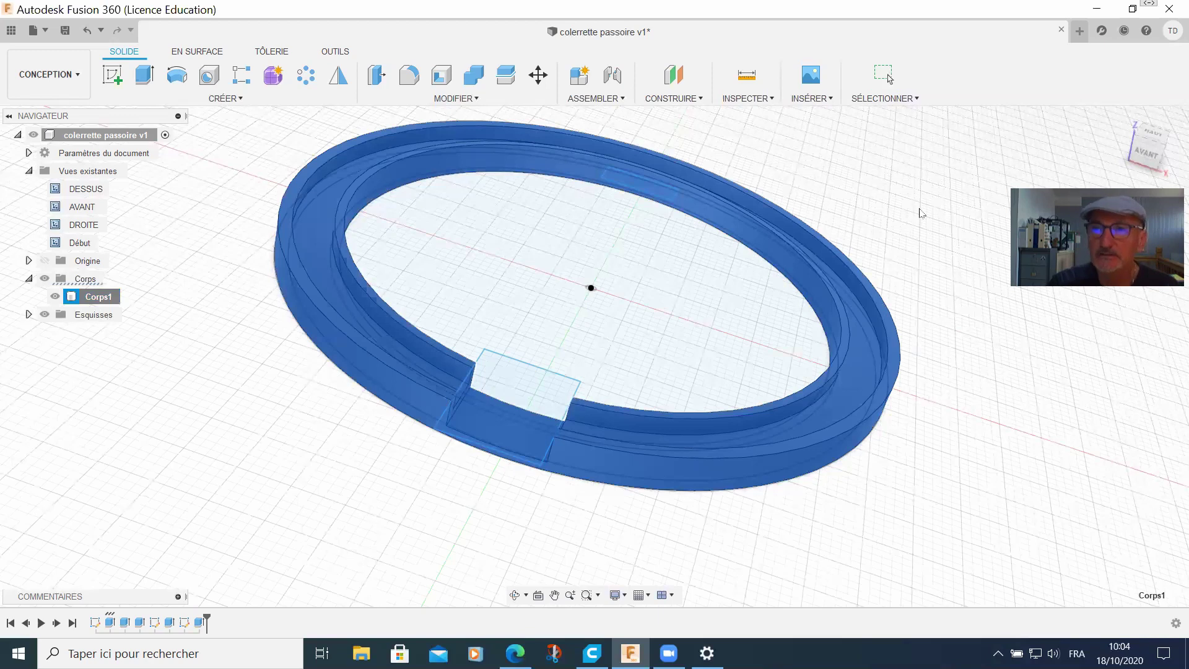
# - Close the collar design, saving its modifications
pyautogui.press('Escape')
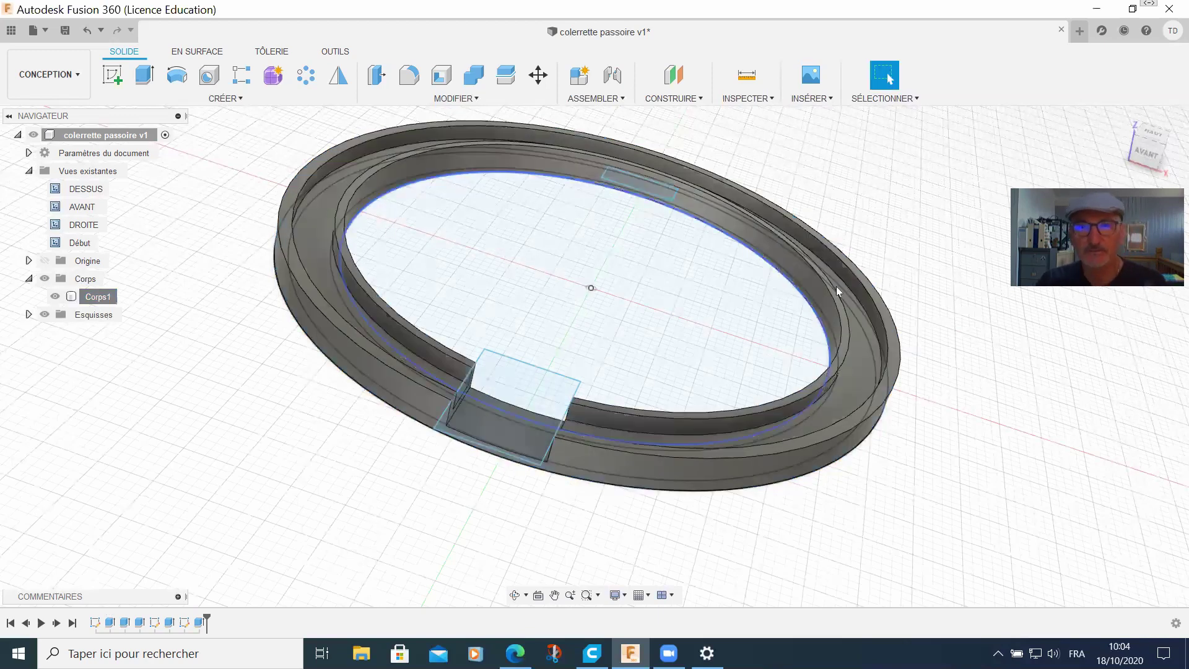
pyautogui.click(1061, 29)
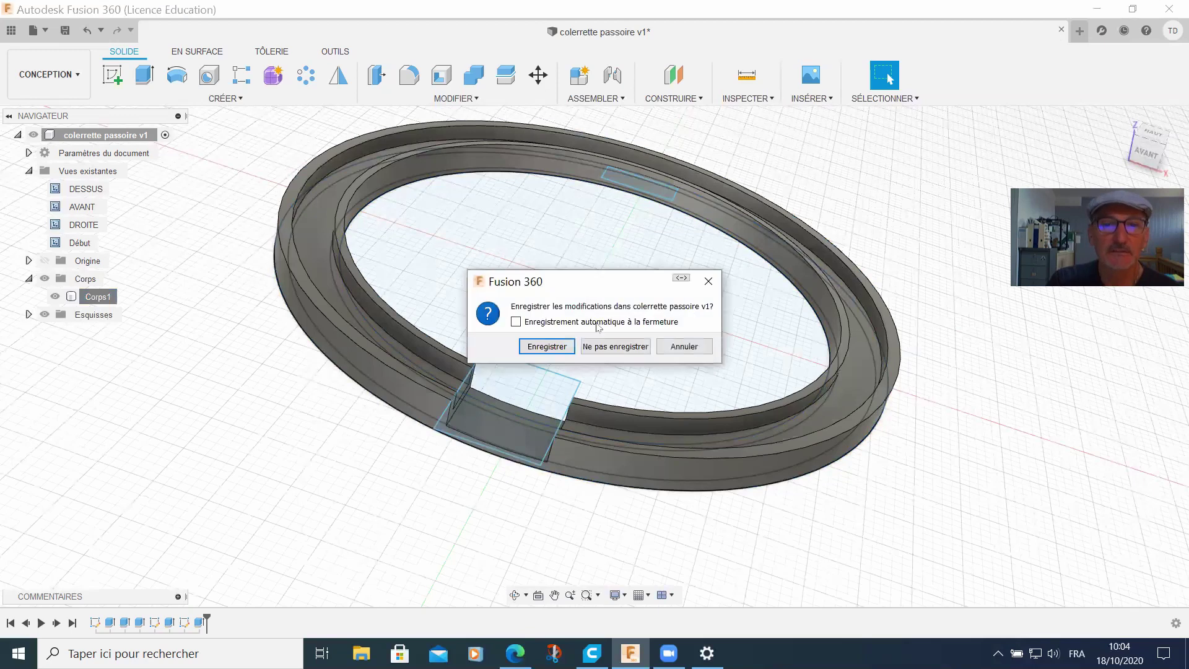
pyautogui.click(559, 346)
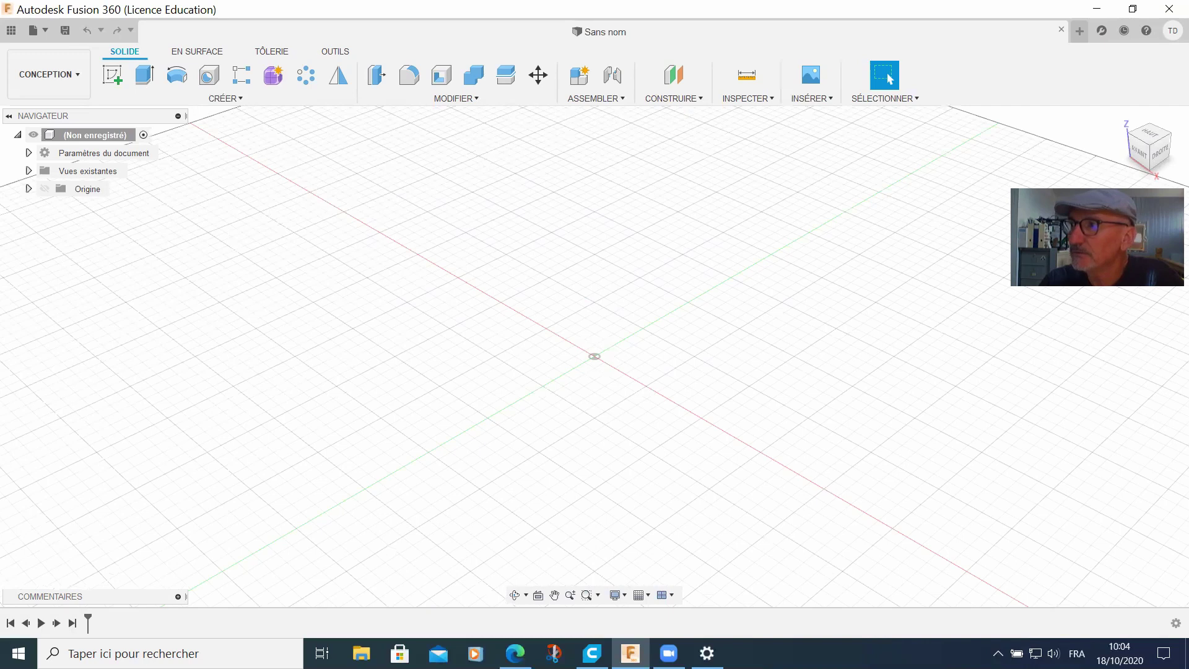
# - Switch to Ultimaker Cura and load the strainer model passoire 2 onto the build plate
pyautogui.hotkey('alt', 'Tab')
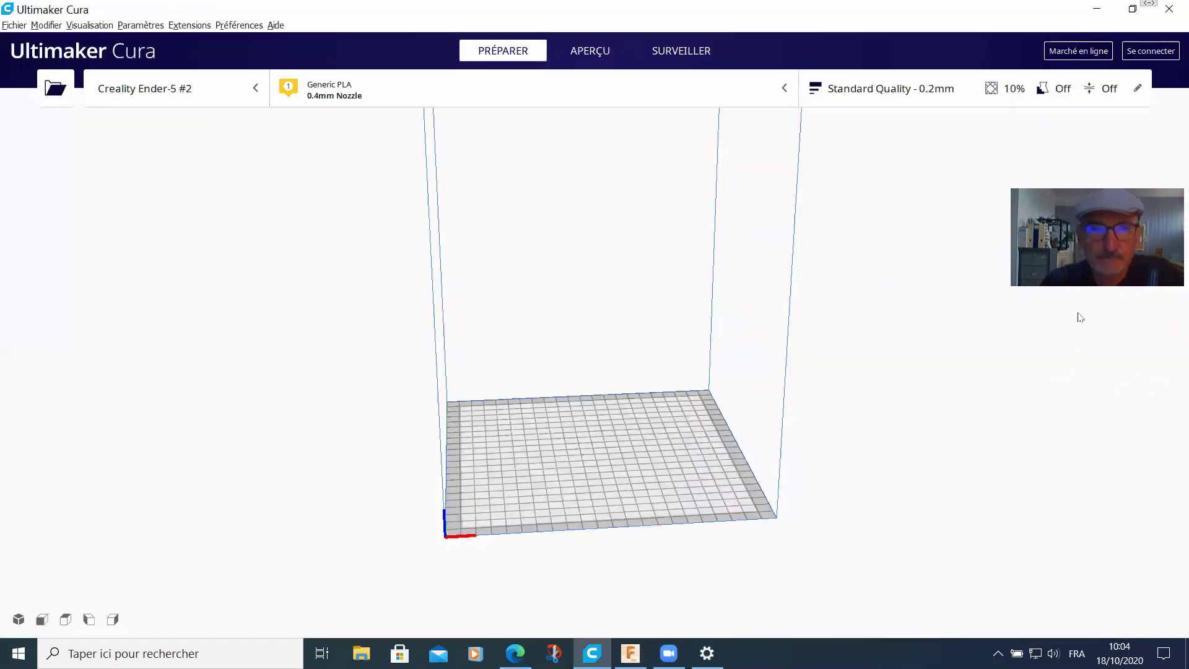
pyautogui.click(60, 99)
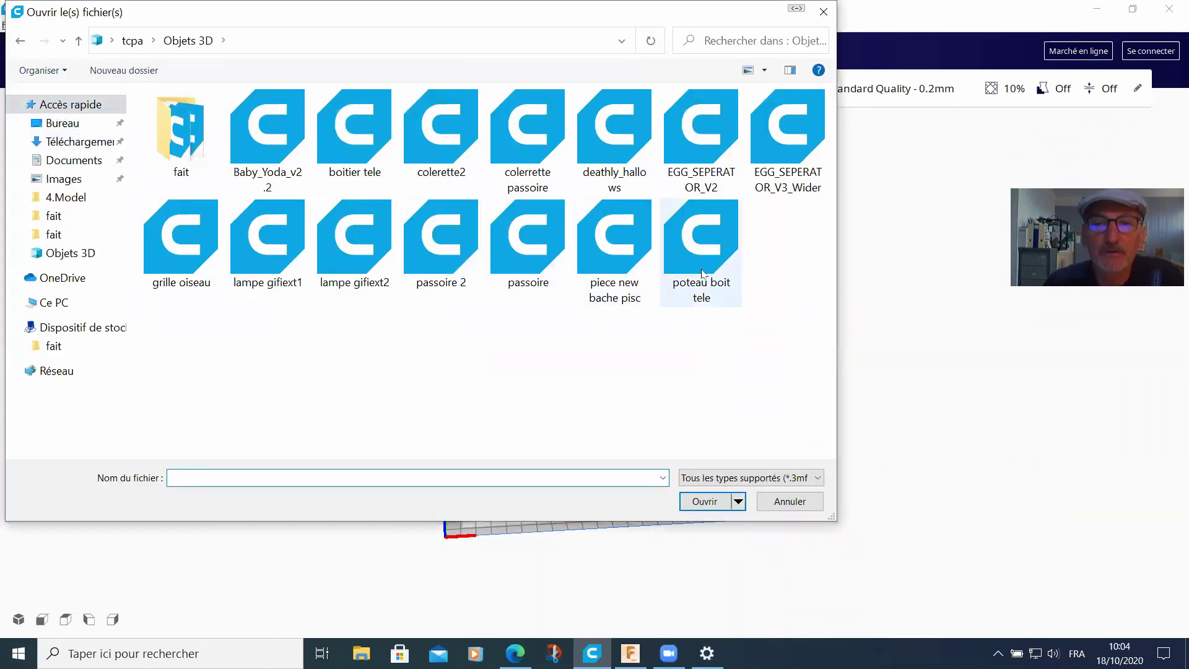
pyautogui.doubleClick(441, 248)
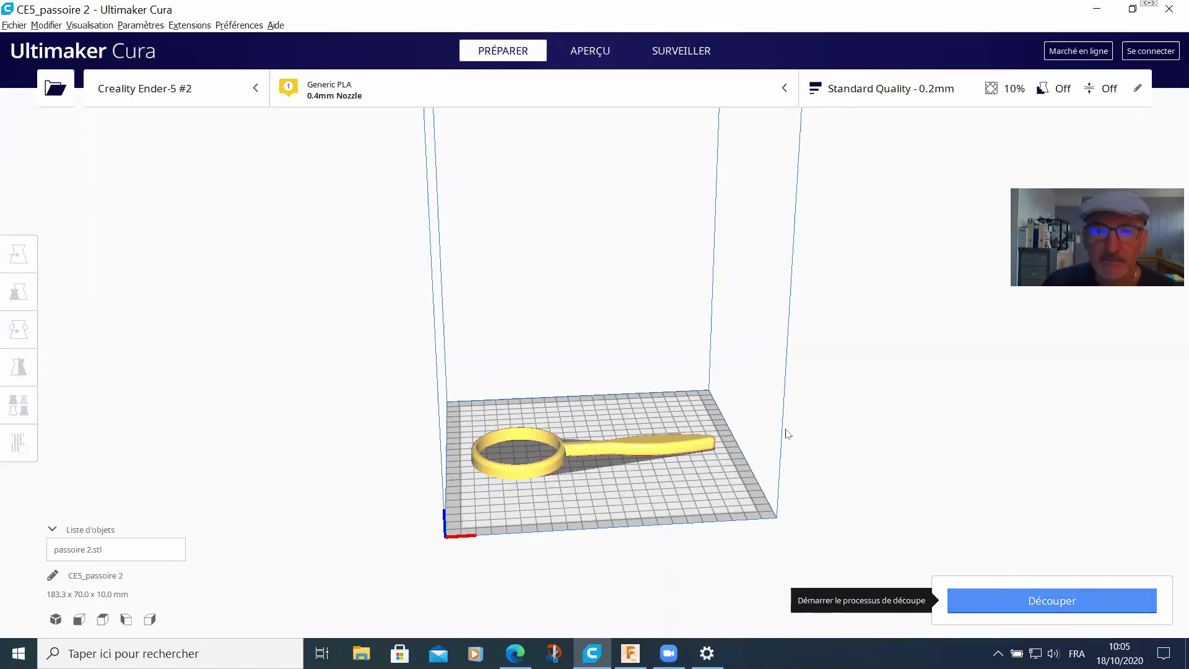
# - Slice the strainer and save its G-code to the removable drive, dismissing the notification
pyautogui.moveTo(660, 420)
pyautogui.mouseDown(button='right')
pyautogui.moveTo(637, 319)
pyautogui.moveTo(651, 276)
pyautogui.moveTo(653, 400)
pyautogui.moveTo(633, 422)
pyautogui.moveTo(661, 423)
pyautogui.mouseUp(button='right')
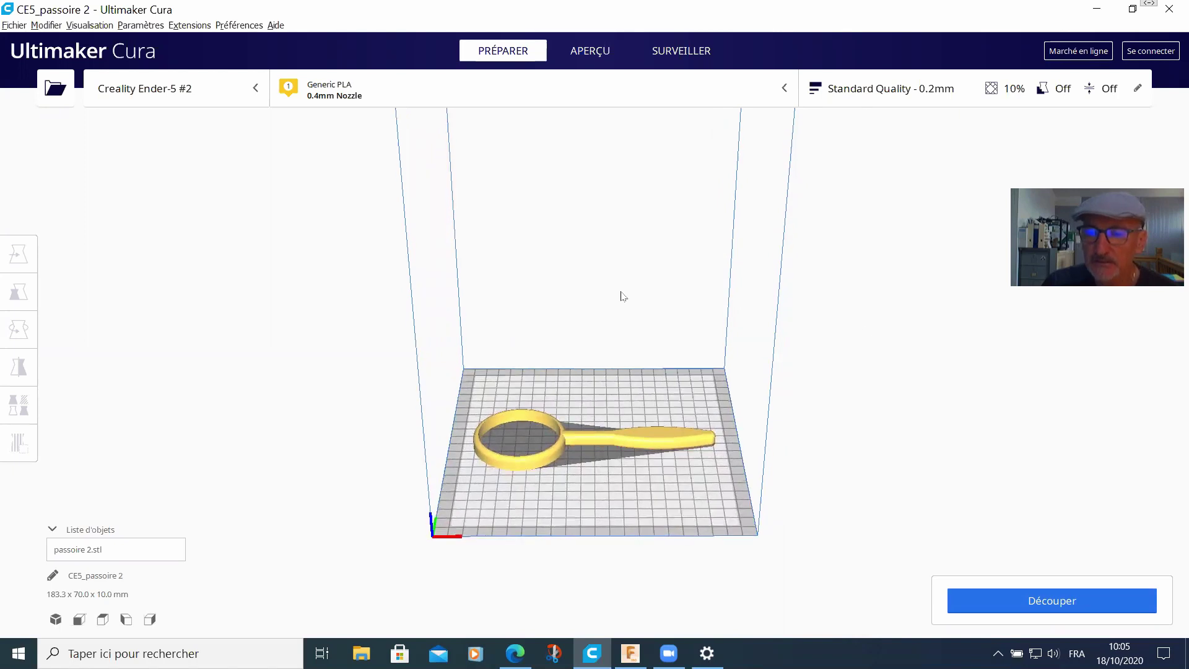
pyautogui.click(1076, 604)
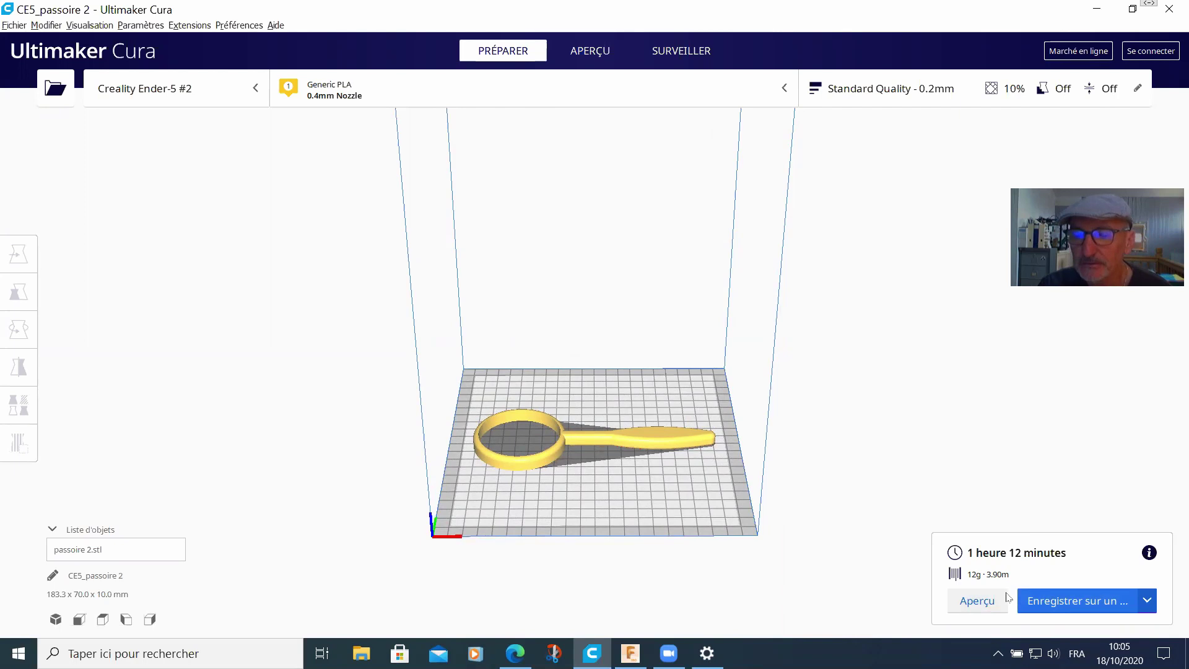
pyautogui.click(1063, 595)
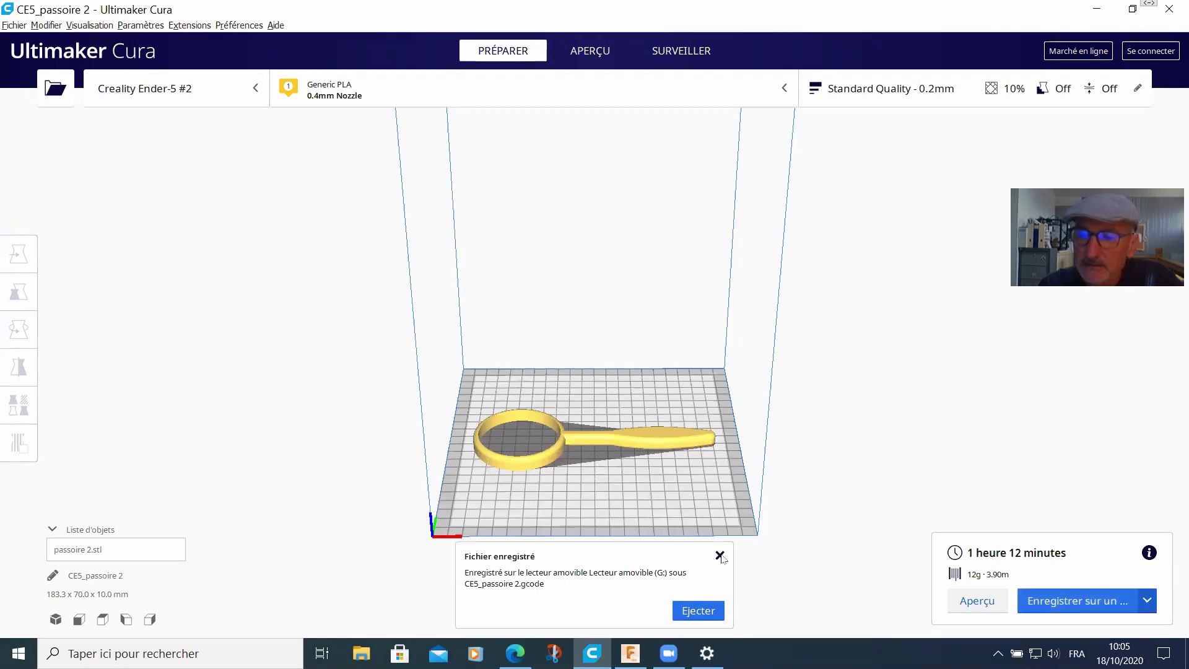
pyautogui.click(720, 556)
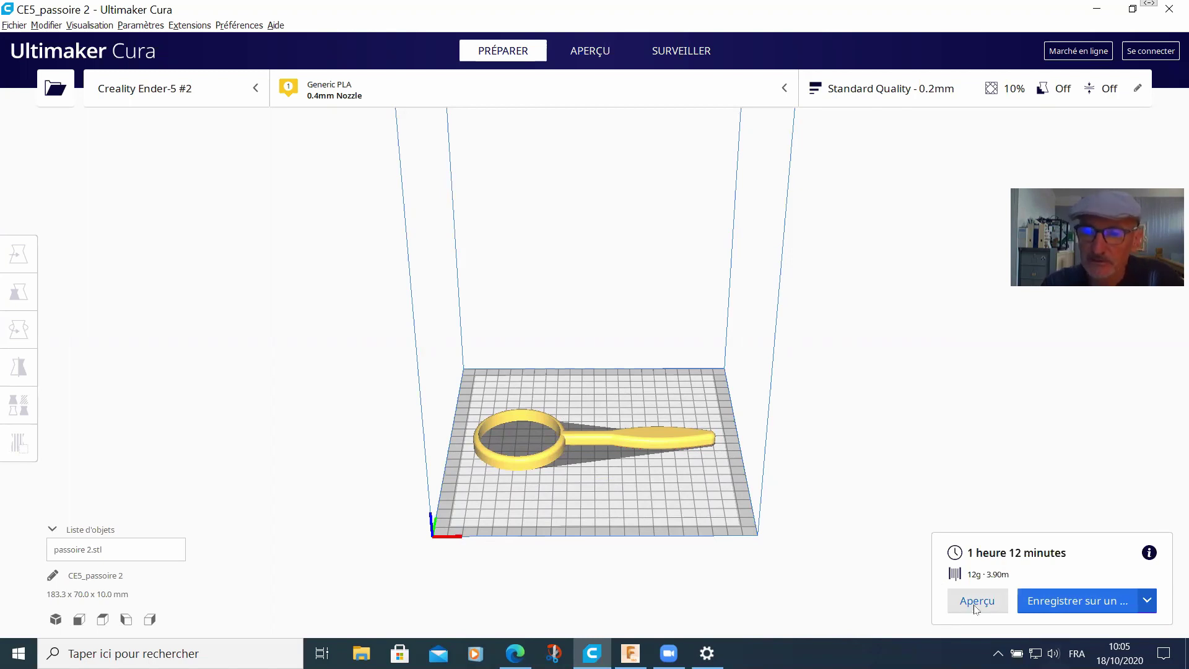
# - Examine the layer preview of the sliced strainer's ring and handle from several angles and distances
pyautogui.click(994, 604)
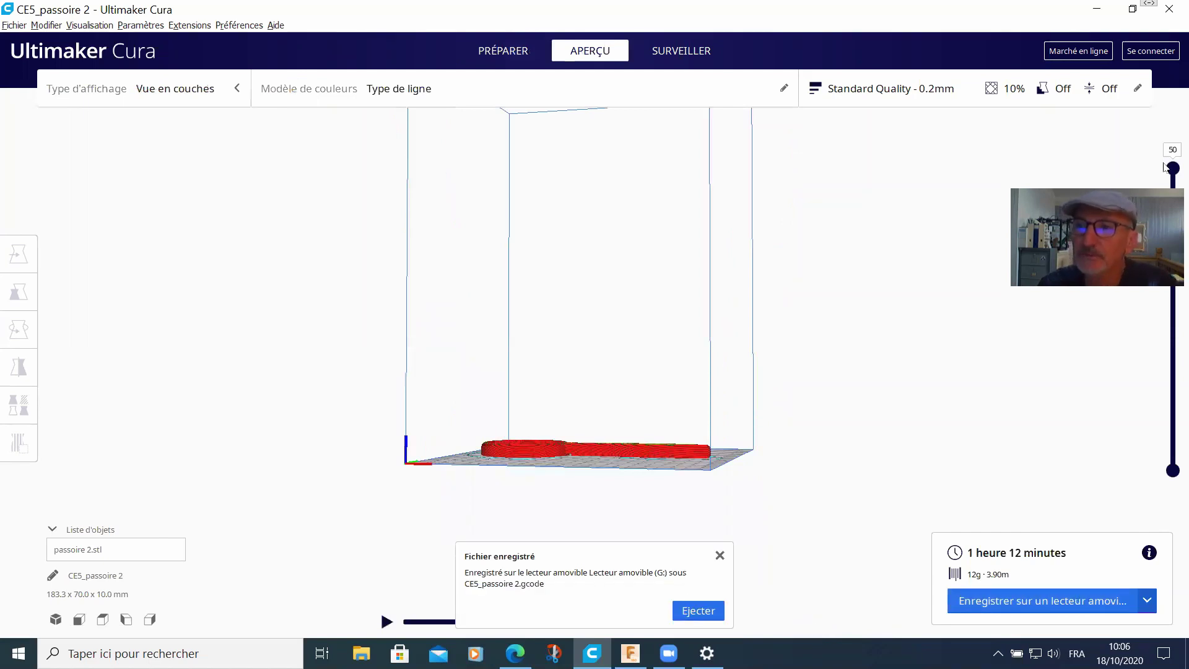
pyautogui.moveTo(1166, 166)
pyautogui.mouseDown()
pyautogui.moveTo(1171, 447)
pyautogui.moveTo(1173, 168)
pyautogui.mouseUp()
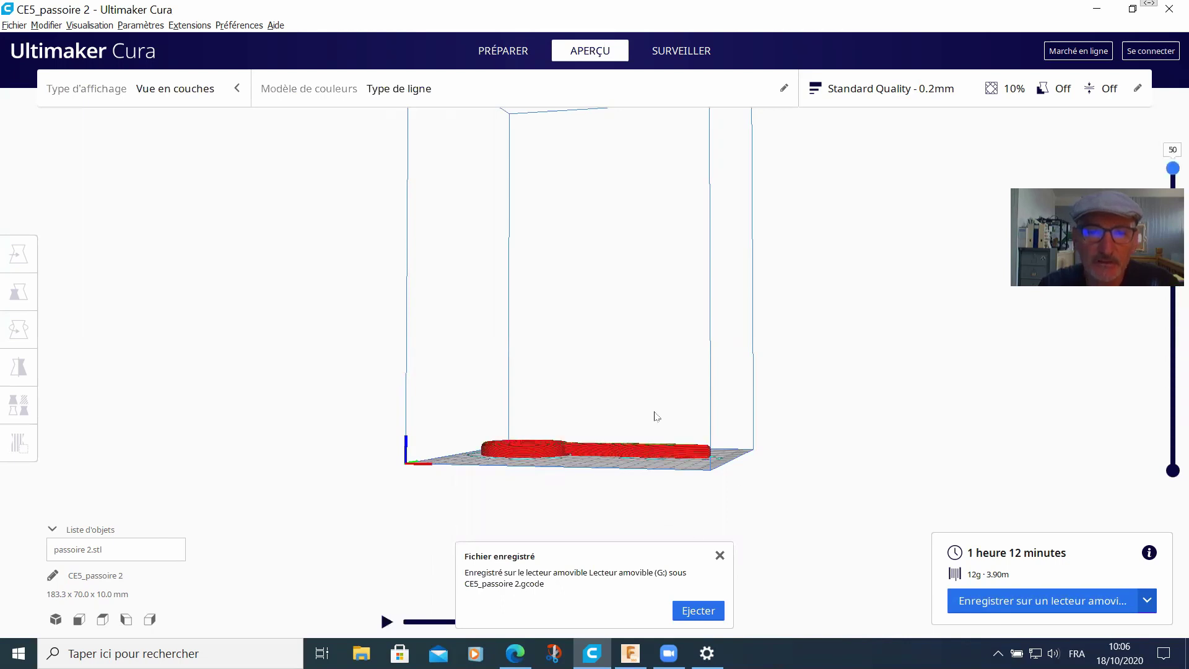
pyautogui.scroll(5, 658, 428)
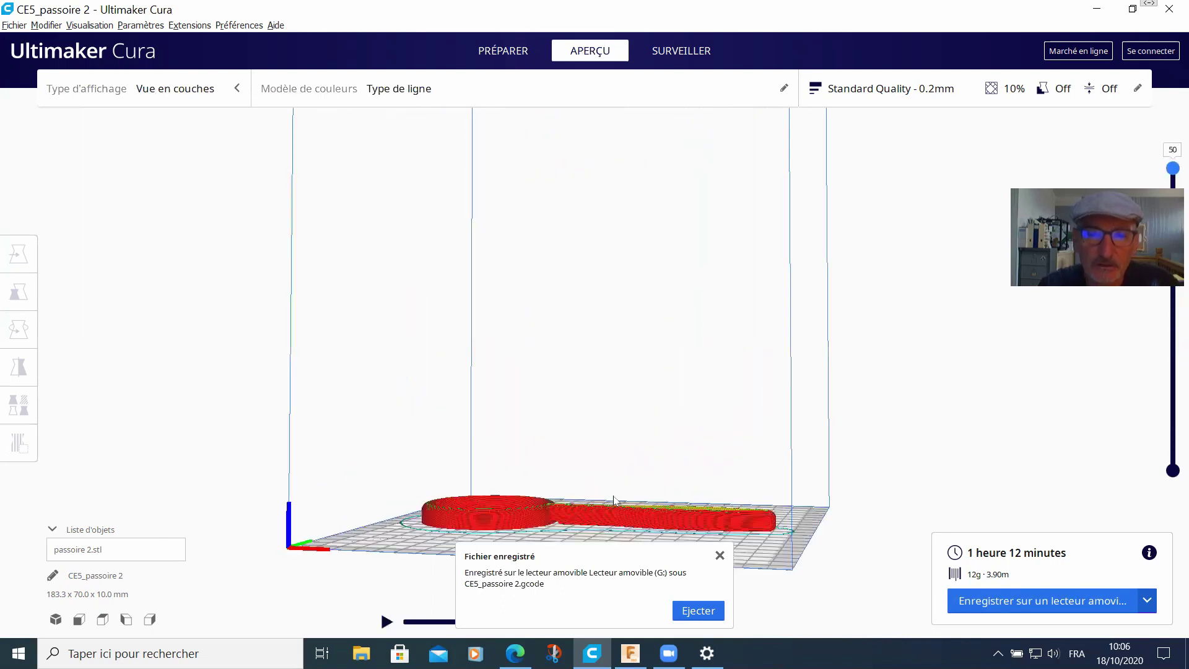
pyautogui.moveTo(640, 353); pyautogui.dragTo(657, 397, button='right')
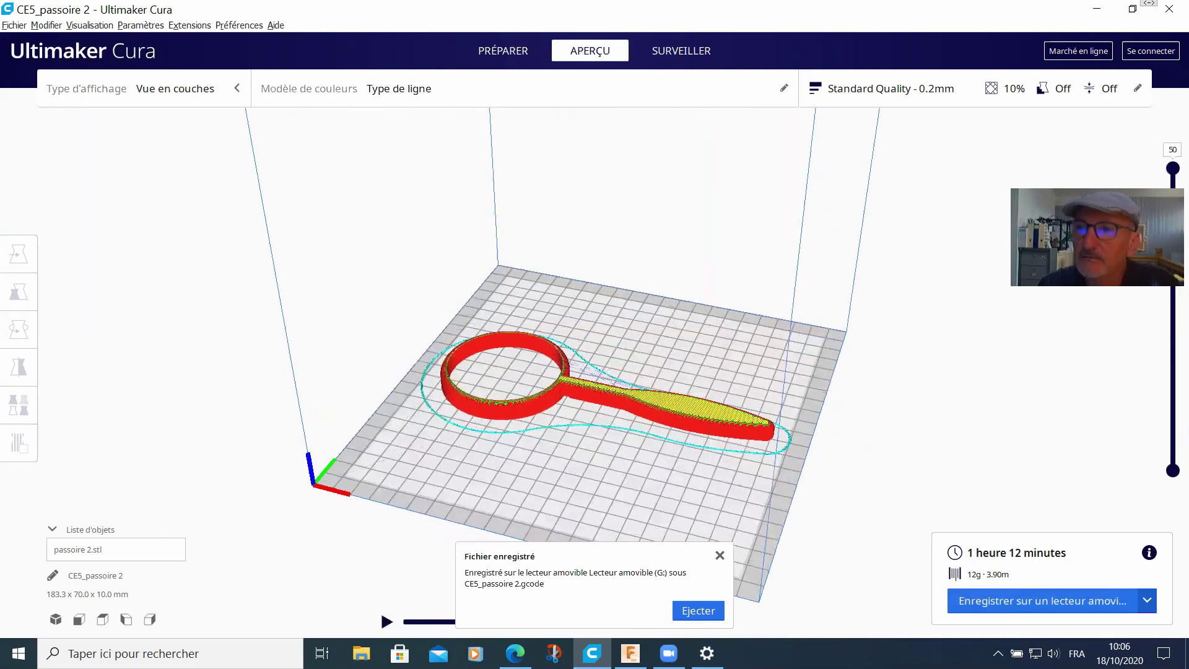
pyautogui.moveTo(1173, 168); pyautogui.dragTo(1161, 134)
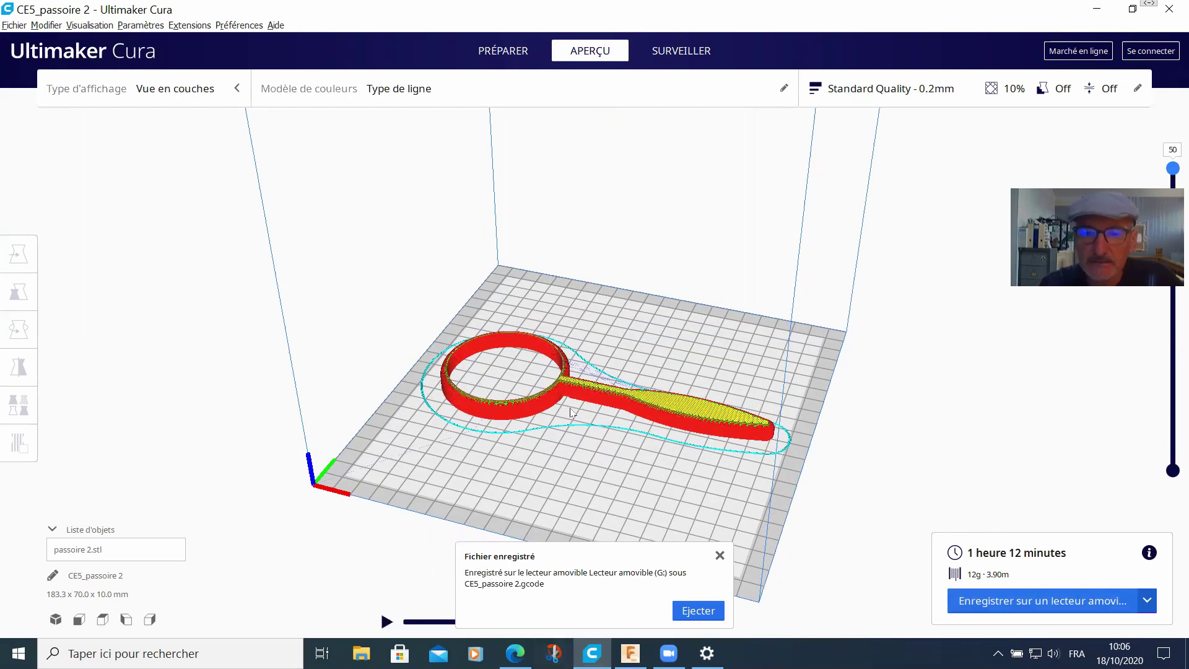
pyautogui.moveTo(581, 391); pyautogui.dragTo(625, 516, button='right')
pyautogui.scroll(-5, 647, 364)
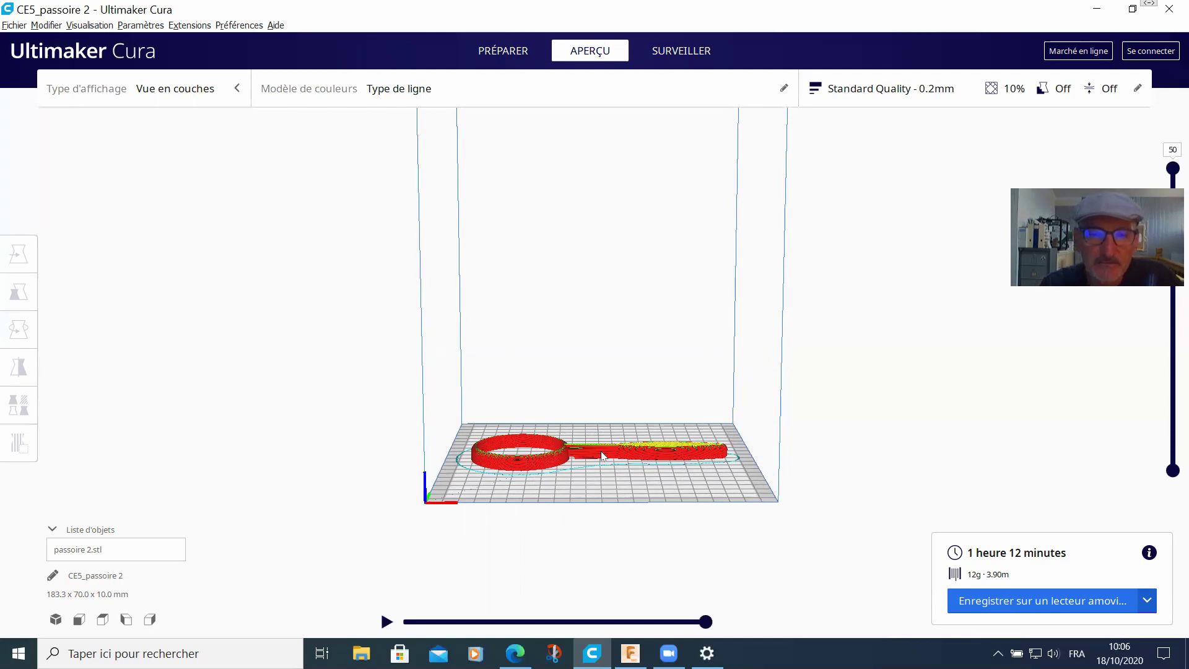
pyautogui.moveTo(603, 457)
pyautogui.mouseDown(button='right')
pyautogui.moveTo(659, 433)
pyautogui.moveTo(615, 345)
pyautogui.moveTo(653, 433)
pyautogui.moveTo(621, 314)
pyautogui.moveTo(607, 397)
pyautogui.moveTo(599, 391)
pyautogui.moveTo(606, 451)
pyautogui.mouseUp(button='right')
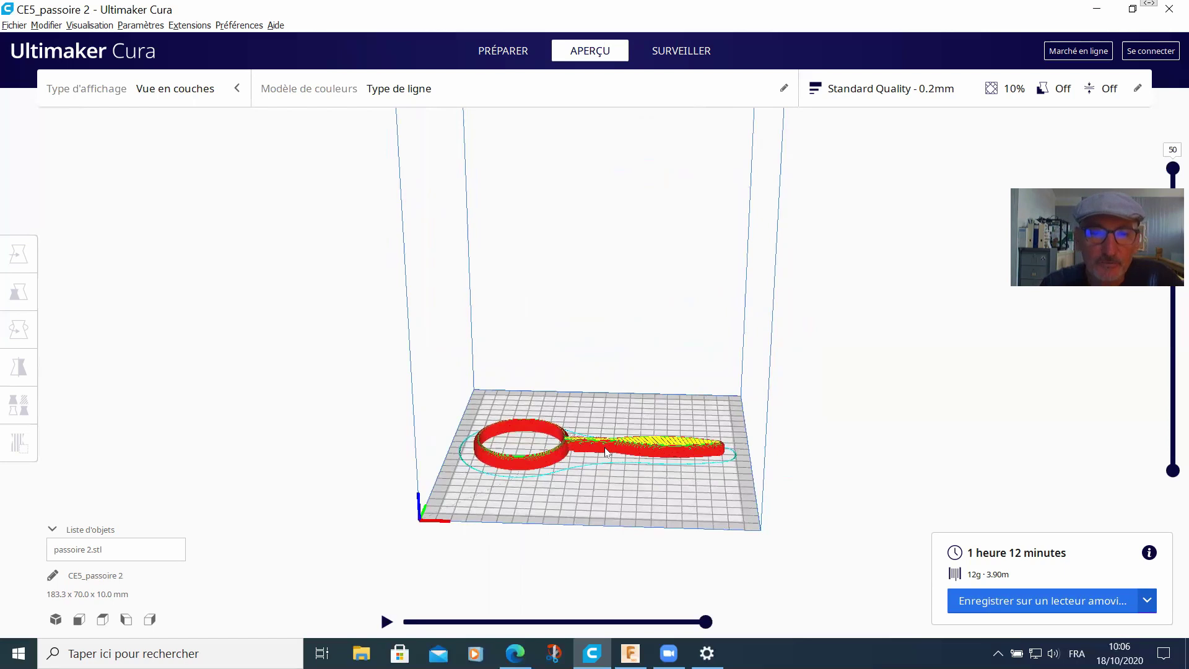
pyautogui.scroll(-1, 606, 451)
pyautogui.scroll(3, 643, 477)
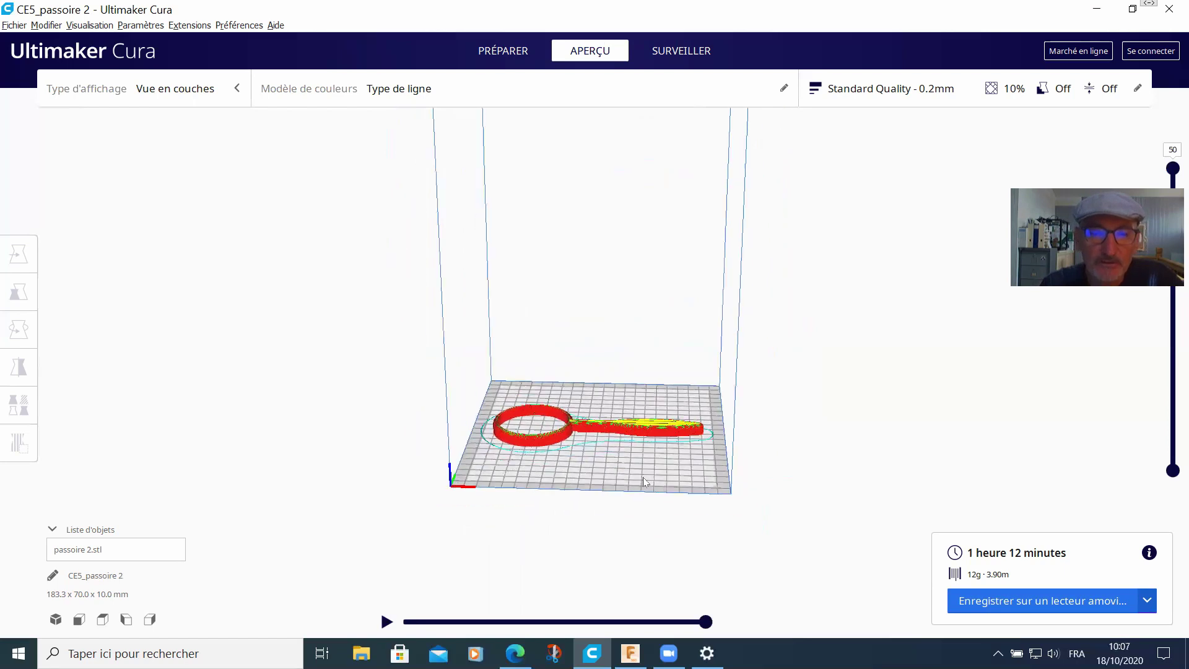
pyautogui.scroll(1, 641, 475)
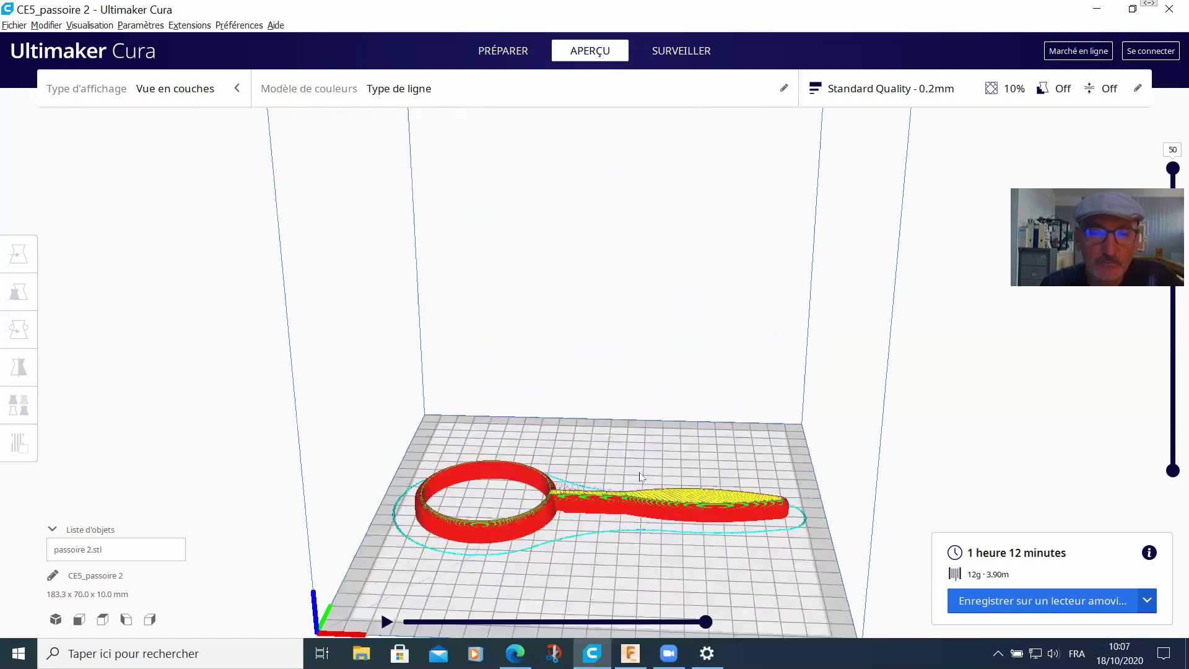
pyautogui.scroll(-1, 641, 476)
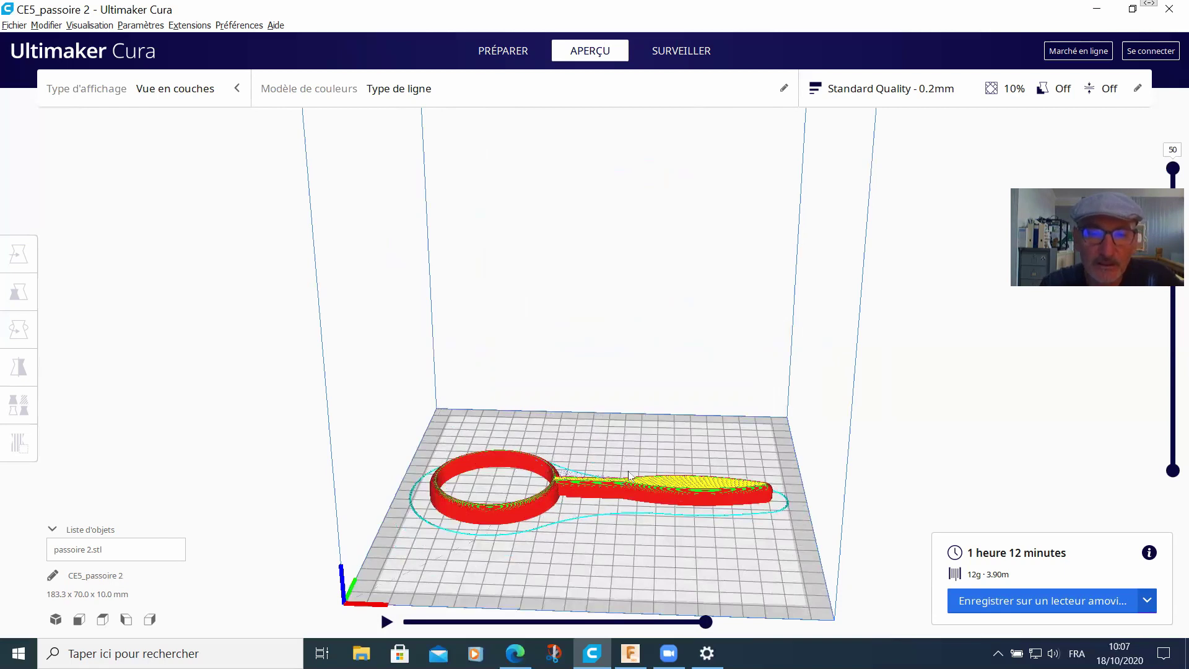
pyautogui.moveTo(629, 476); pyautogui.dragTo(615, 377, button='middle')
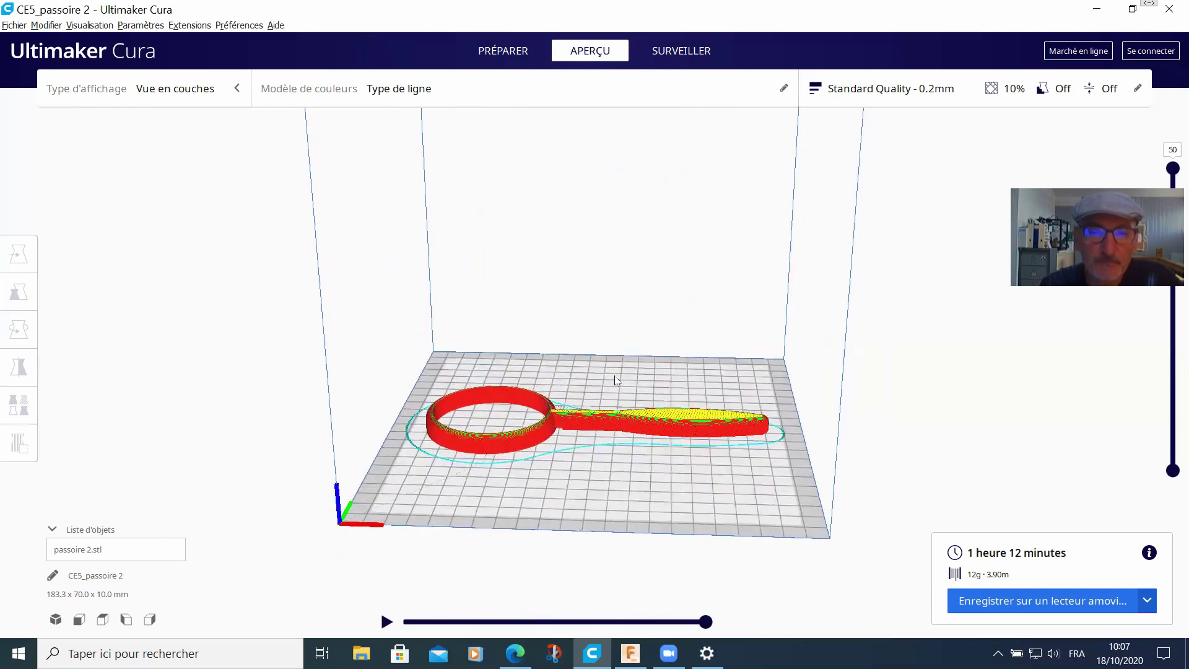
pyautogui.scroll(-3, 624, 400)
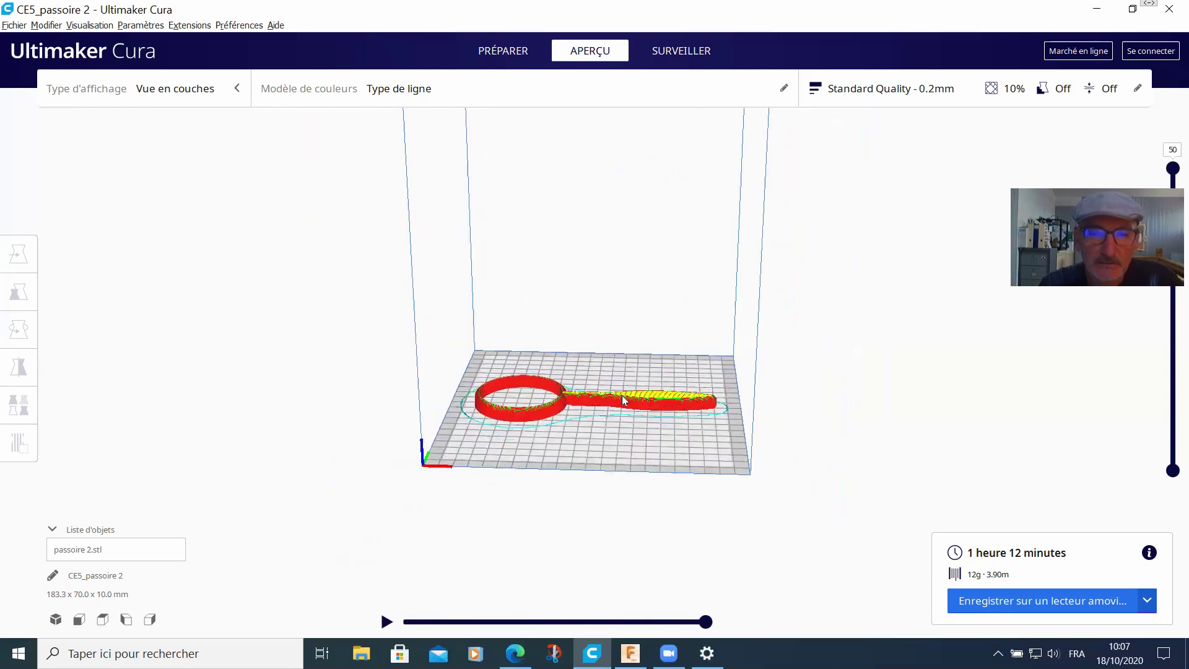
pyautogui.moveTo(623, 464); pyautogui.dragTo(623, 514, button='middle')
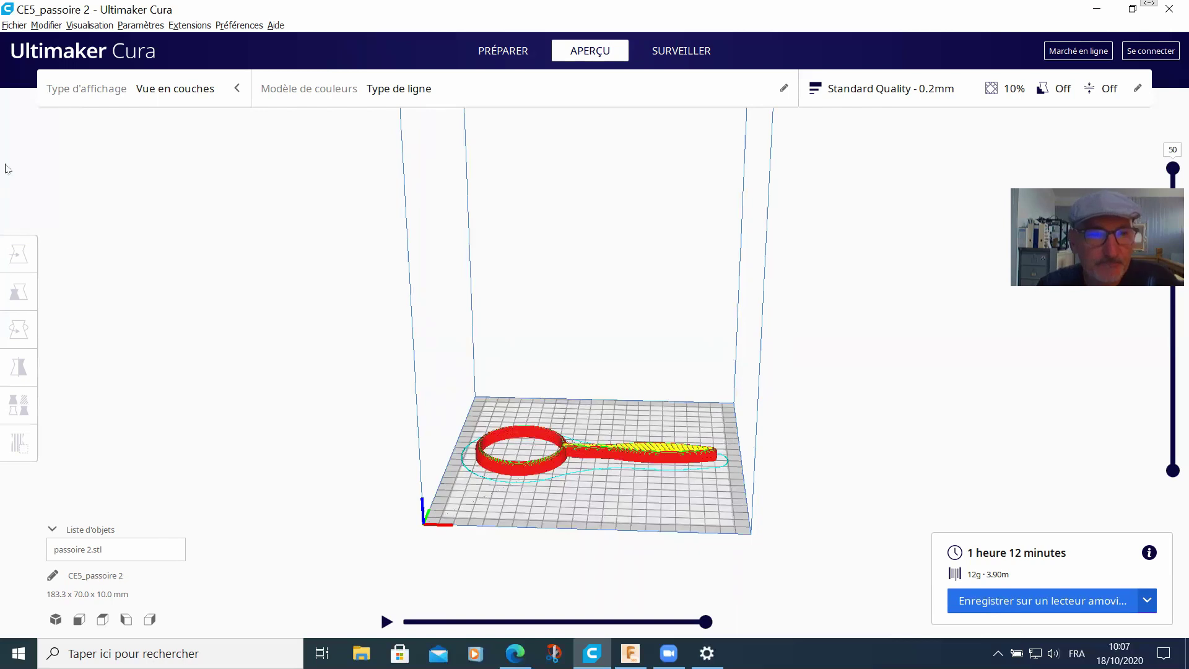
pyautogui.moveTo(624, 449); pyautogui.dragTo(632, 453, button='right')
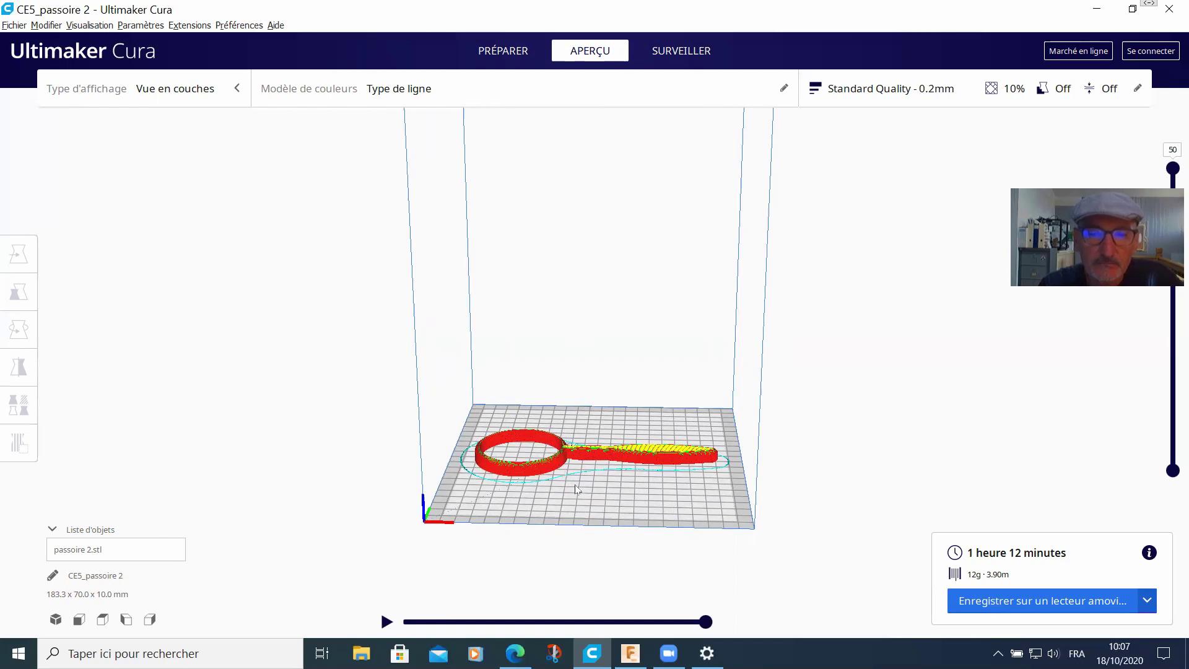
# - Delete the strainer model from the build plate
pyautogui.click(576, 458)
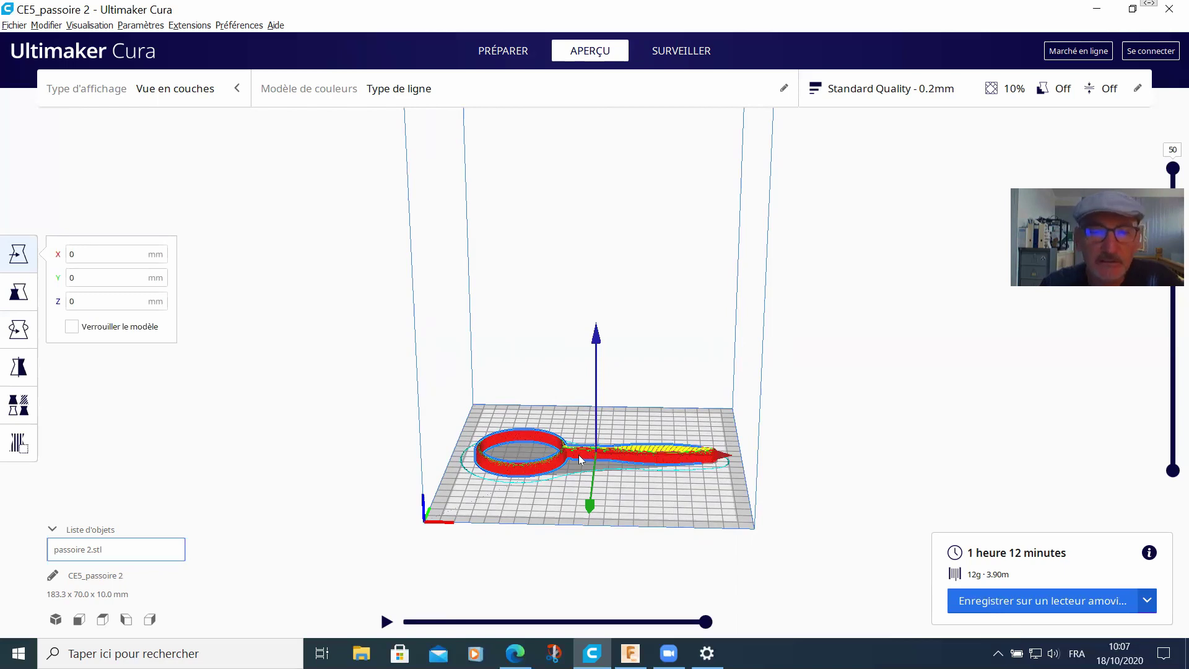
pyautogui.rightClick(581, 459)
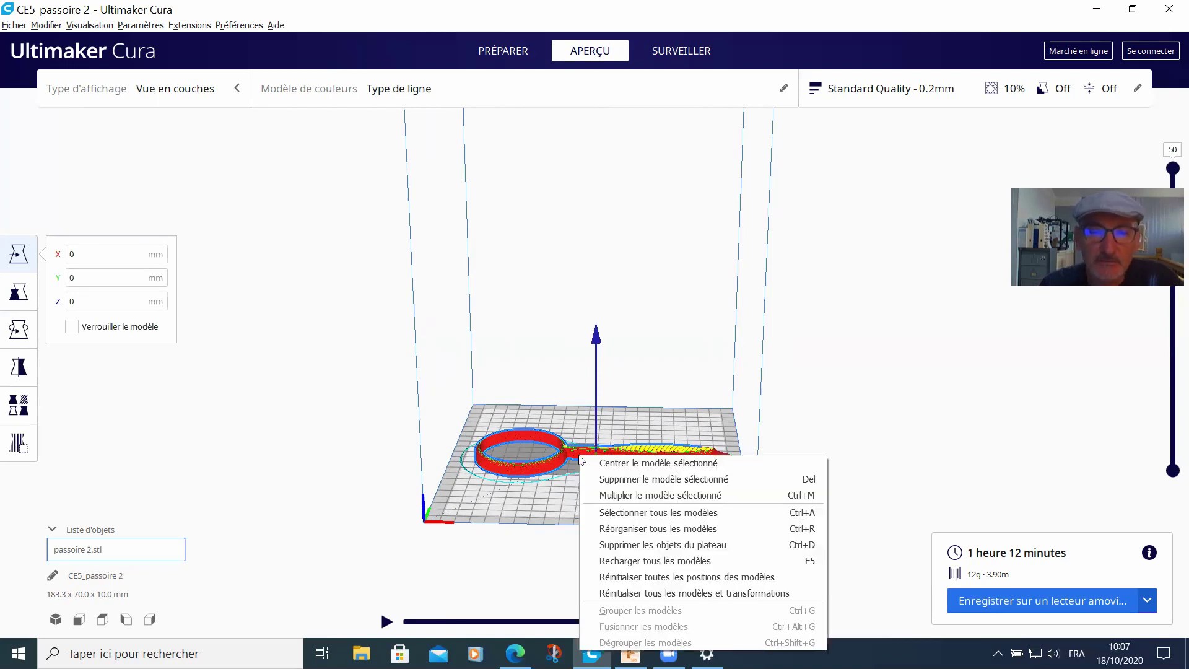
pyautogui.click(629, 480)
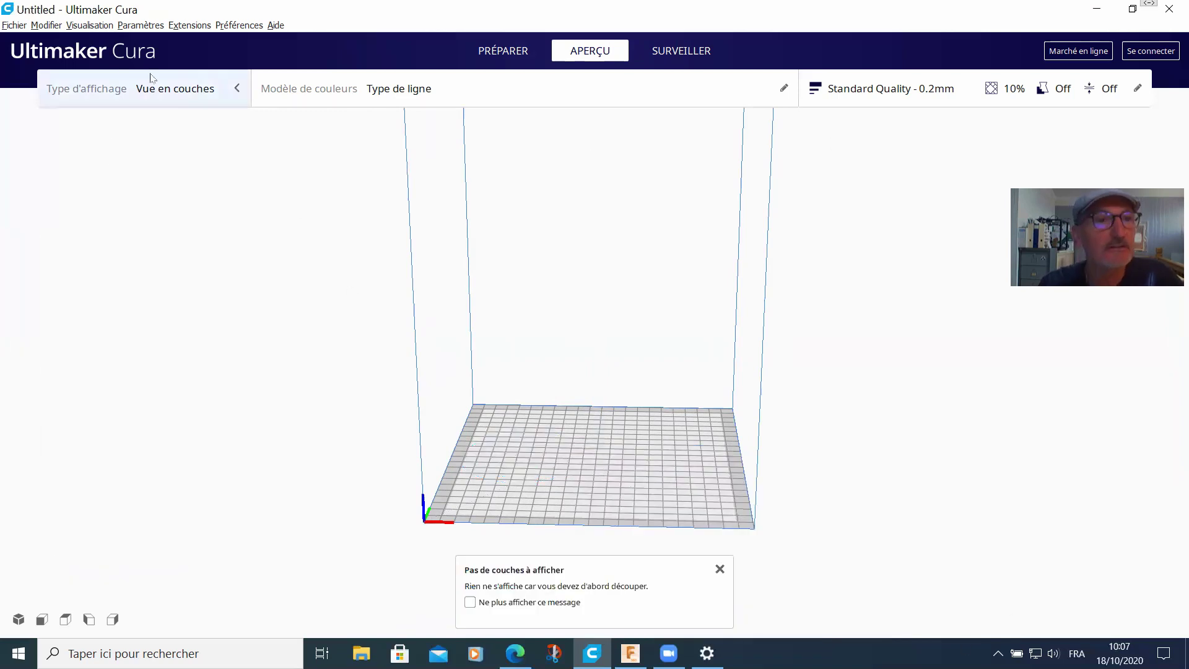
# - Return to the preparation stage and load the collar model colerette2 from the Objets 3D folder
pyautogui.click(514, 50)
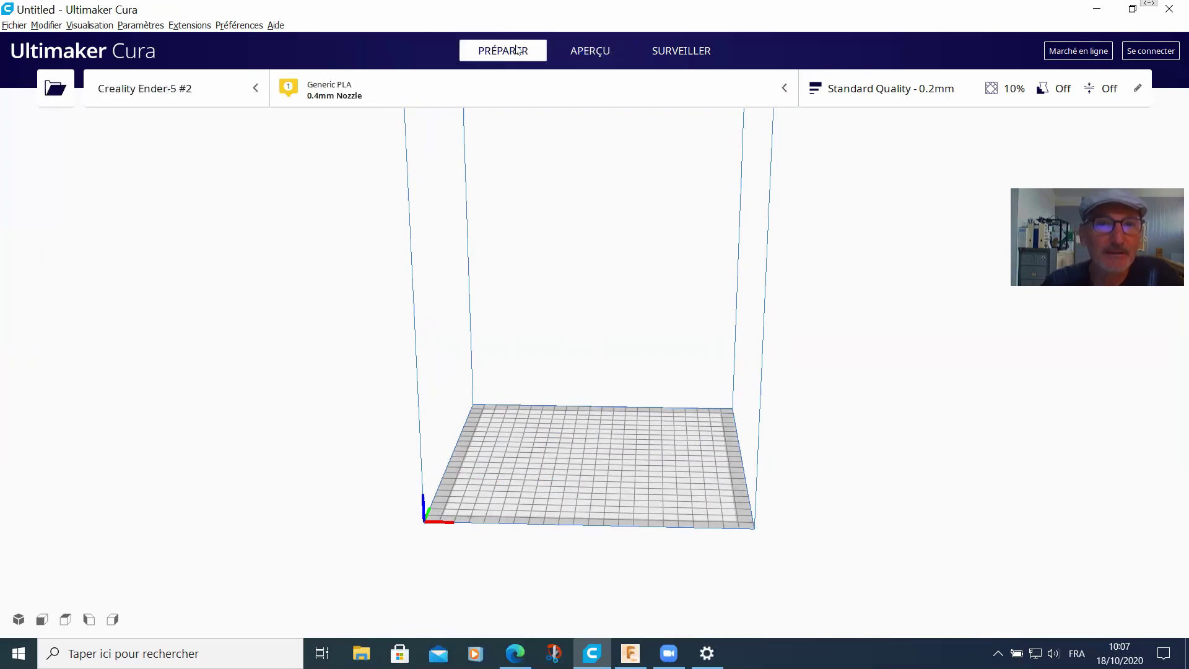
pyautogui.click(64, 93)
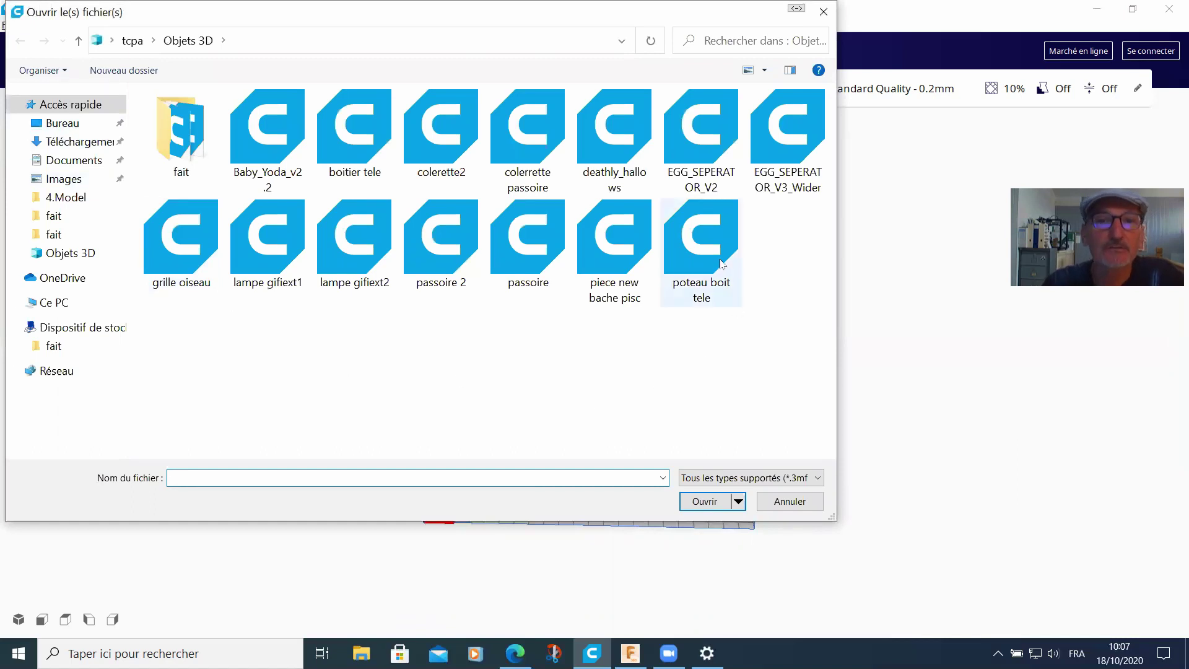
pyautogui.doubleClick(455, 130)
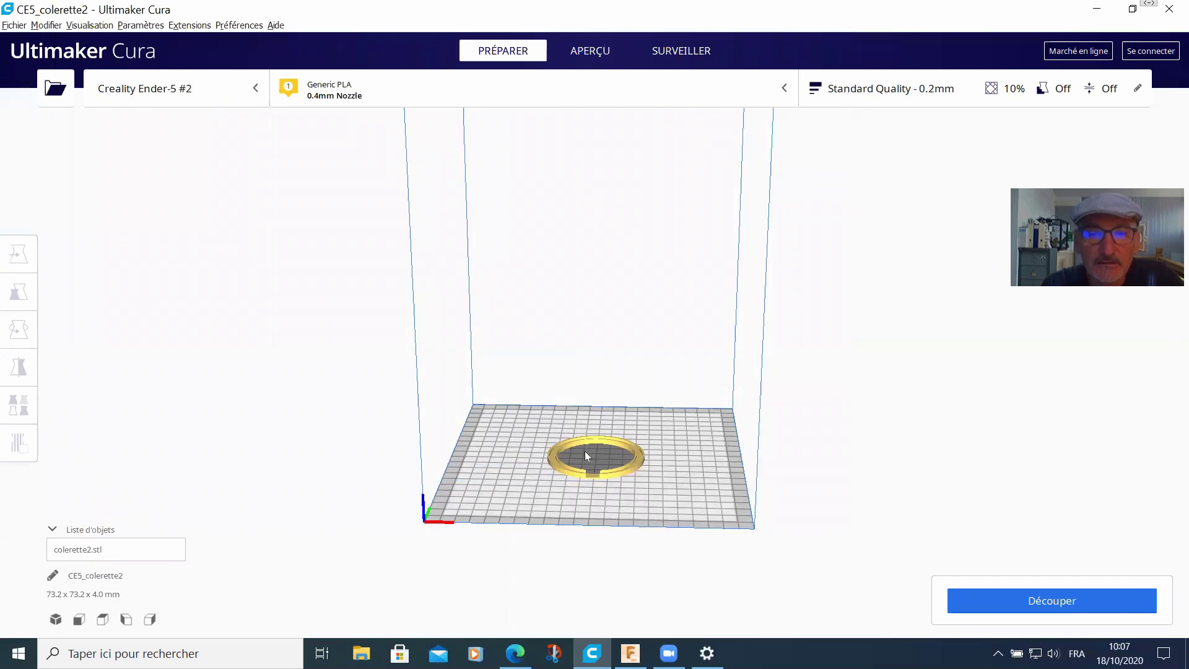
# - Slice the collar and save its G-code to the removable drive (G:)
pyautogui.click(996, 602)
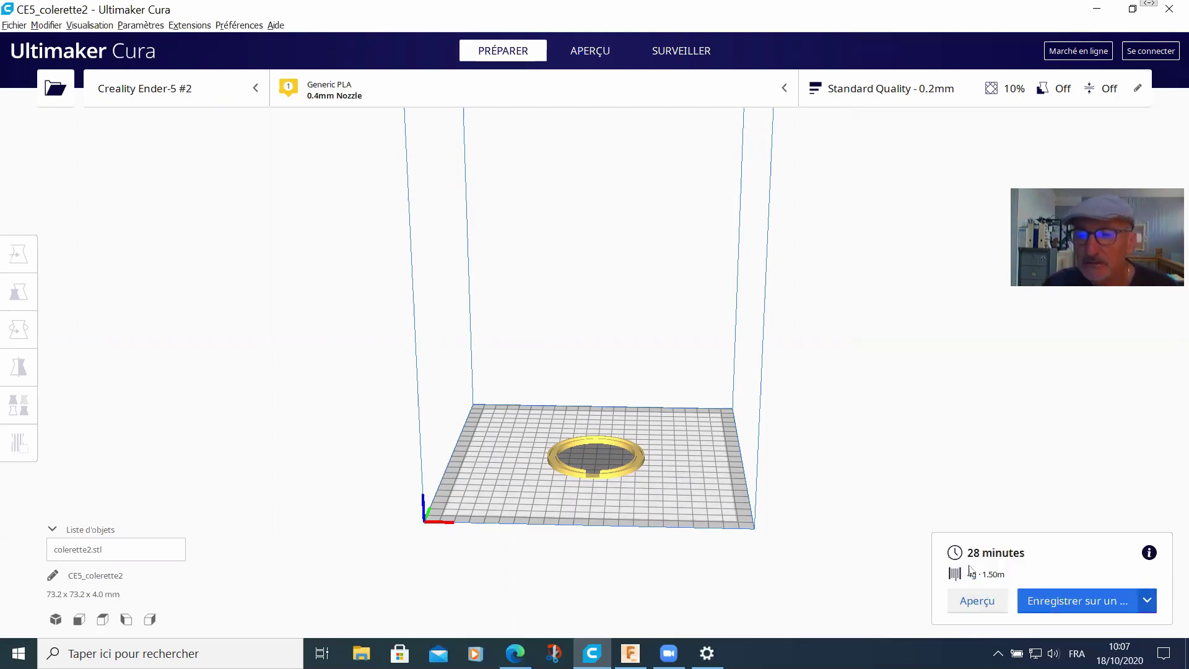
pyautogui.click(1078, 604)
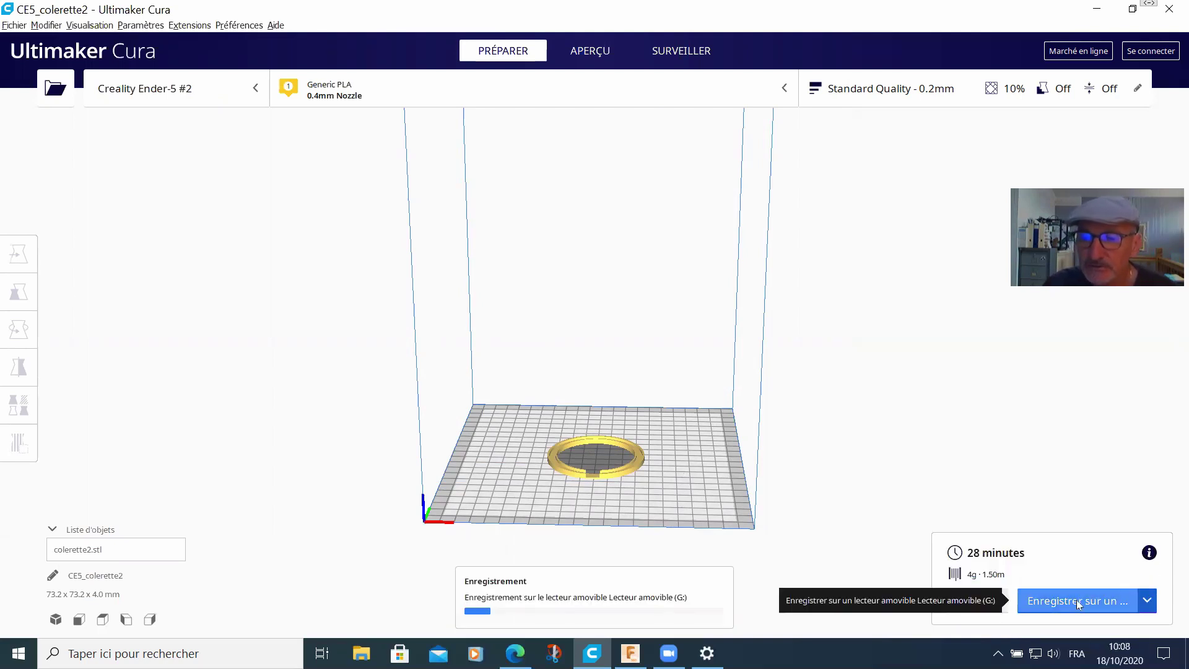